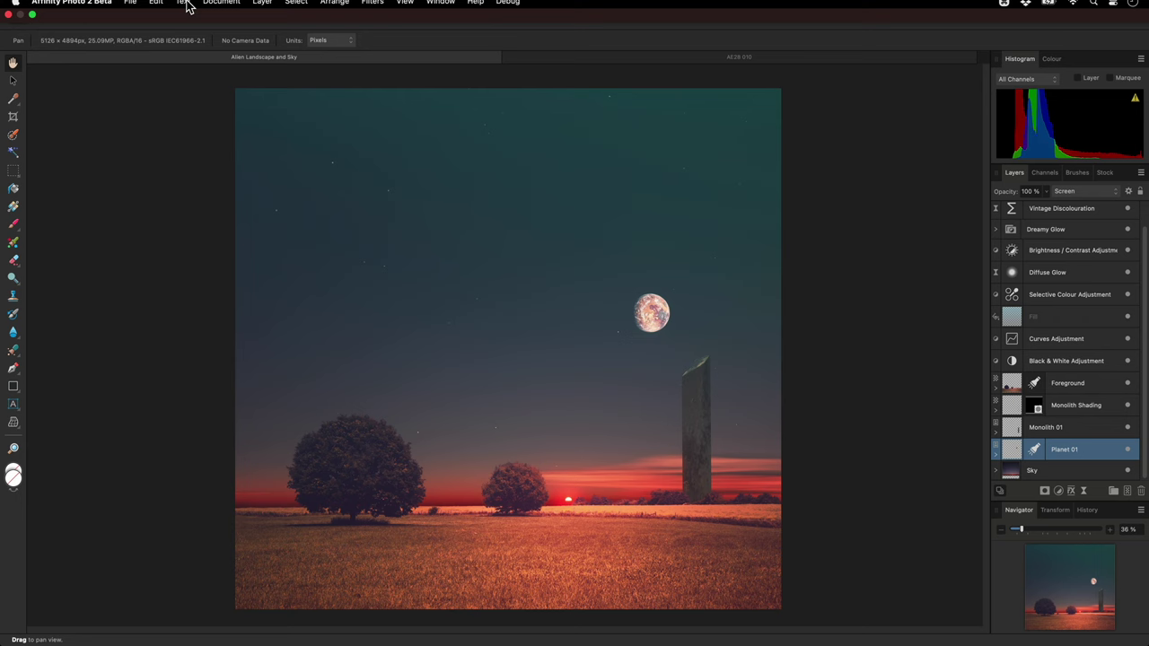
# Place Scorched Planet.jpg from the Placing Images folder onto the canvas, then delete it
pyautogui.click(130, 7)
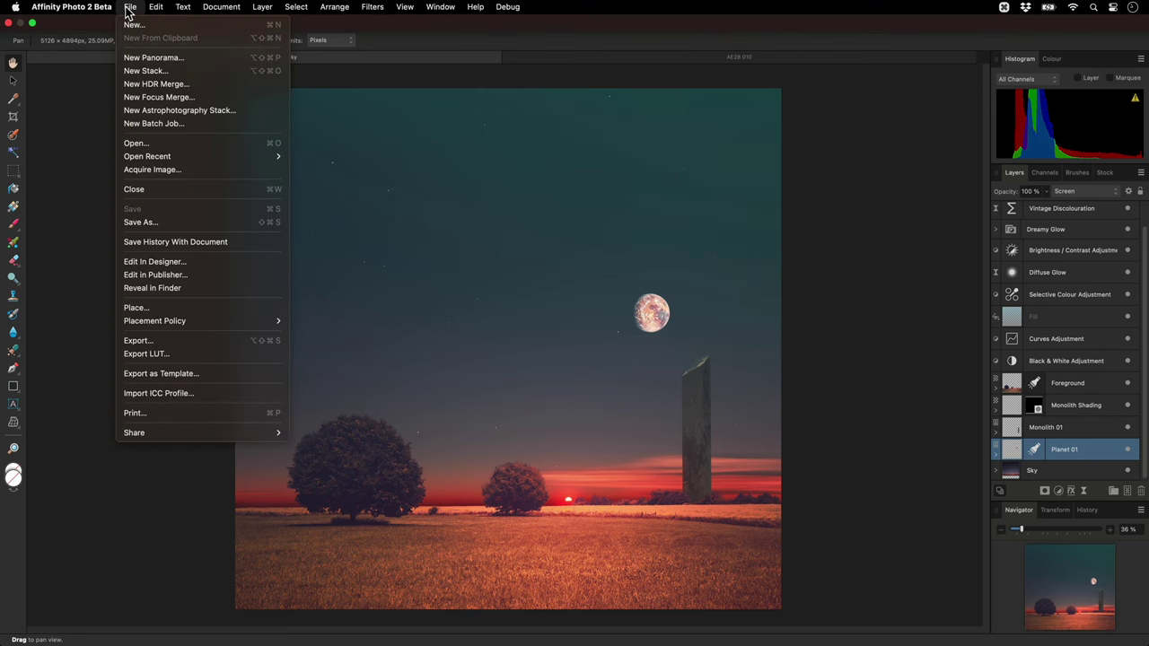
pyautogui.click(178, 307)
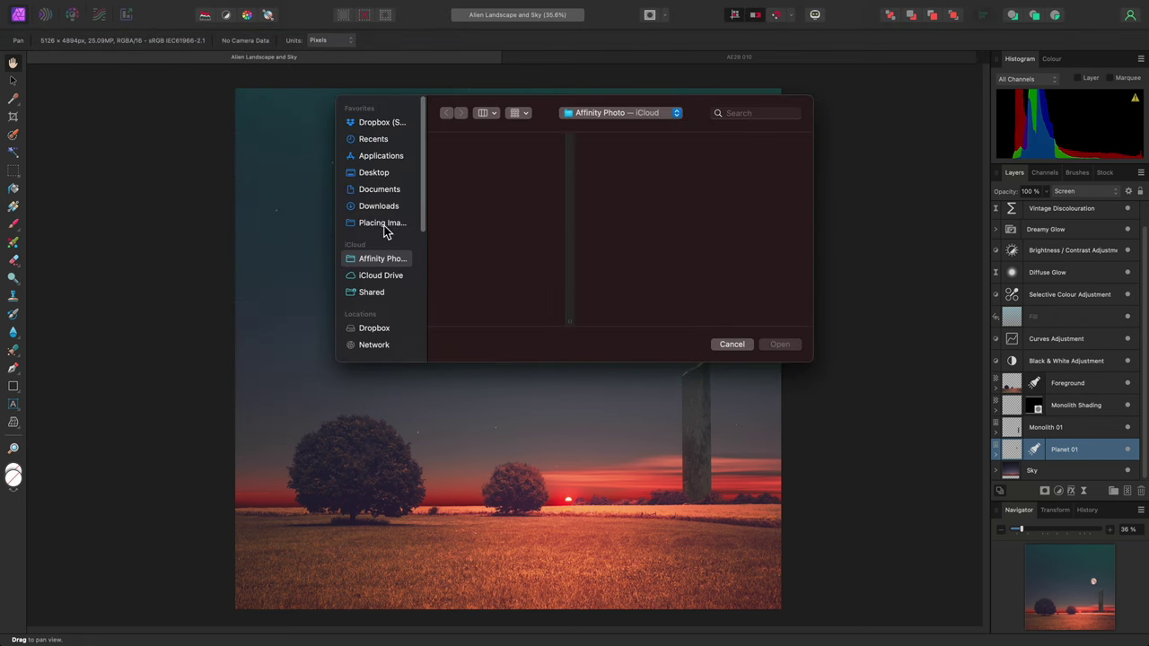
pyautogui.click(383, 224)
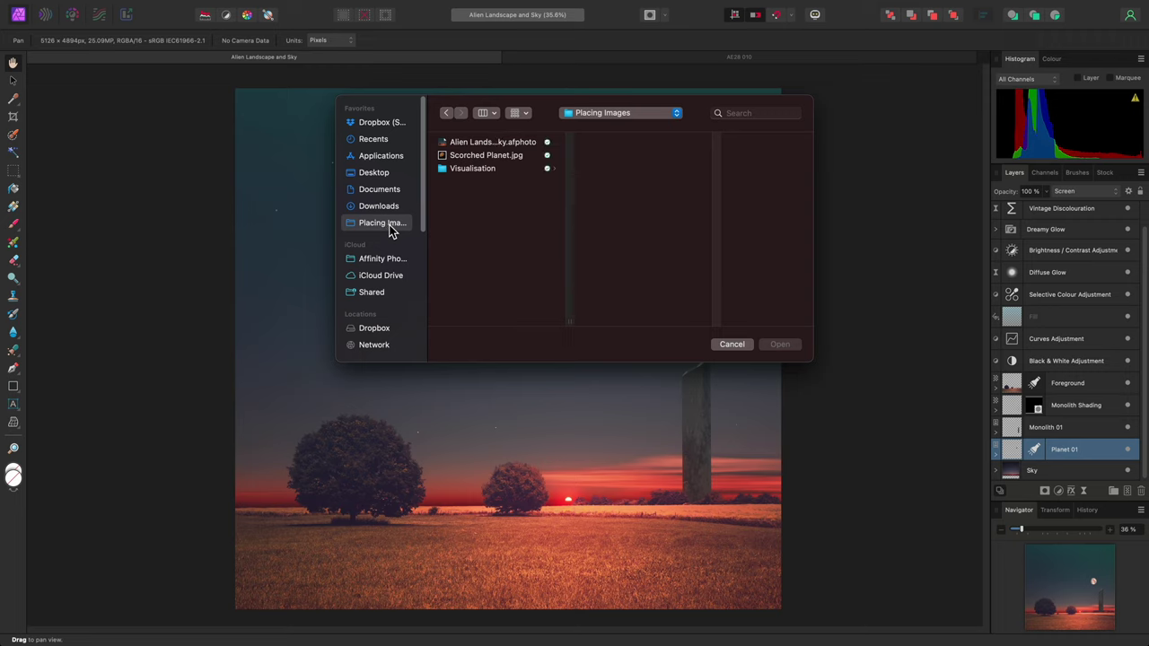
pyautogui.click(507, 157)
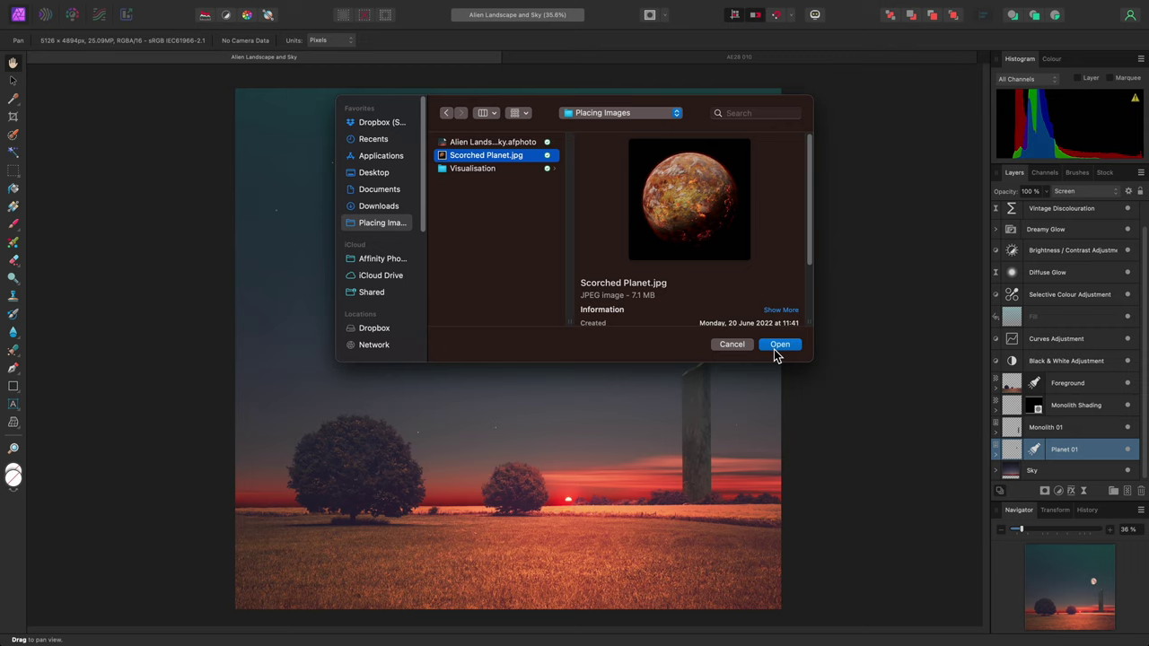
pyautogui.click(775, 349)
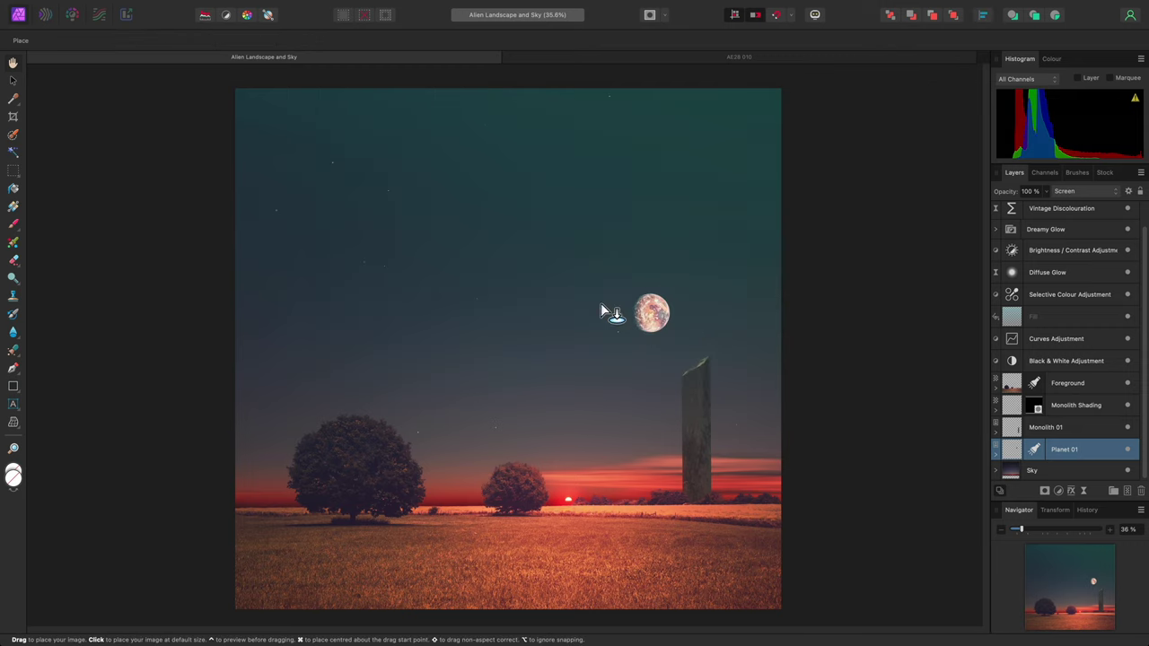
pyautogui.click(477, 276)
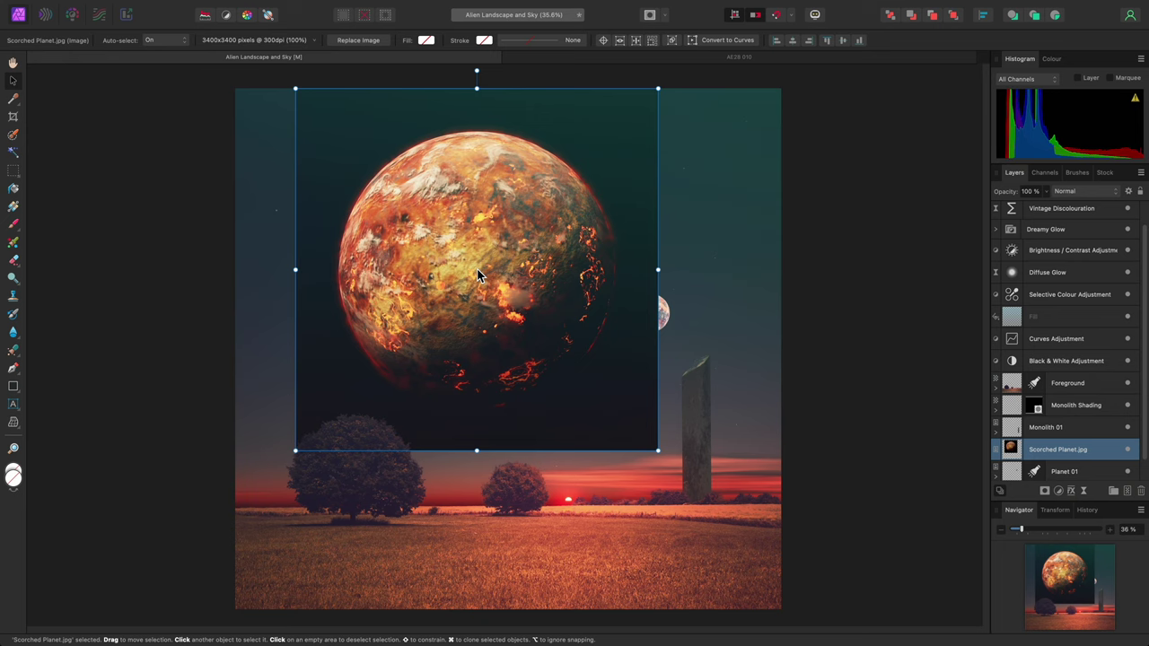
pyautogui.scroll(-1, 1080, 440)
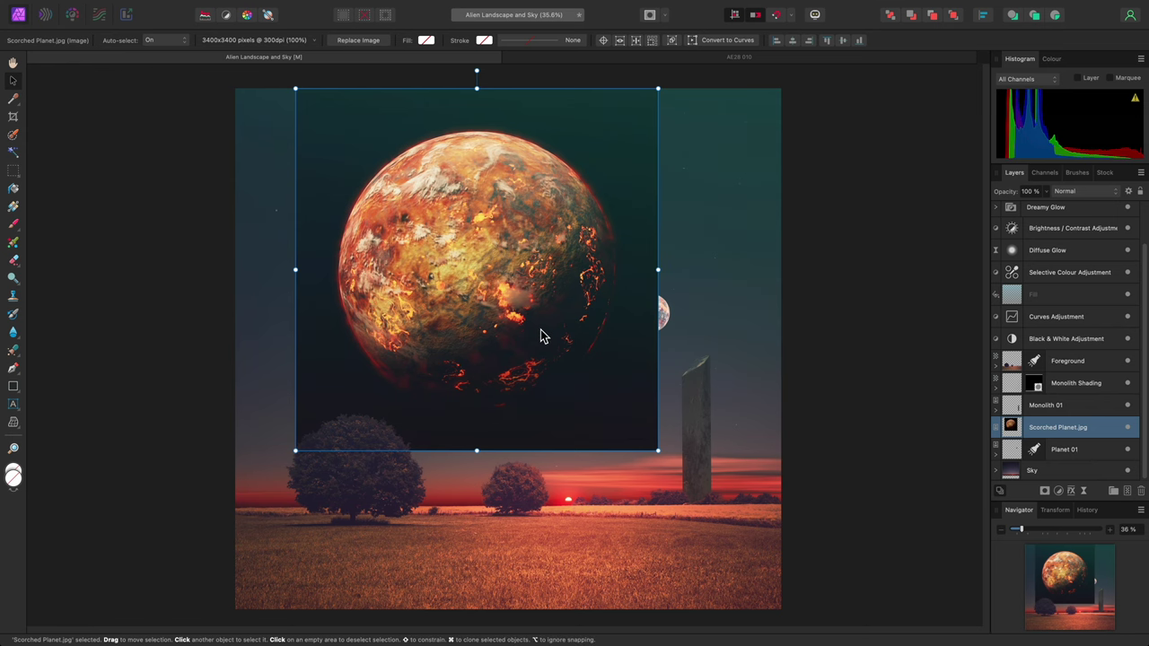
pyautogui.press('Delete')
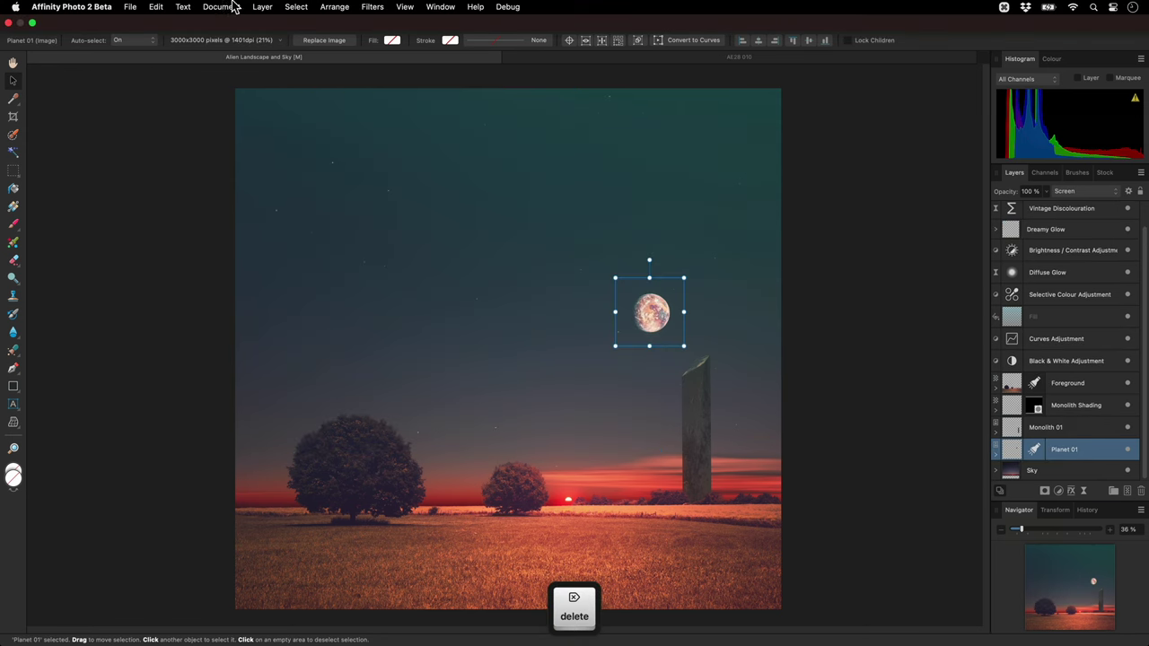
# Place Scorched Planet.jpg again, drag out and resize its frame, then remove it
pyautogui.click(134, 7)
pyautogui.click(184, 311)
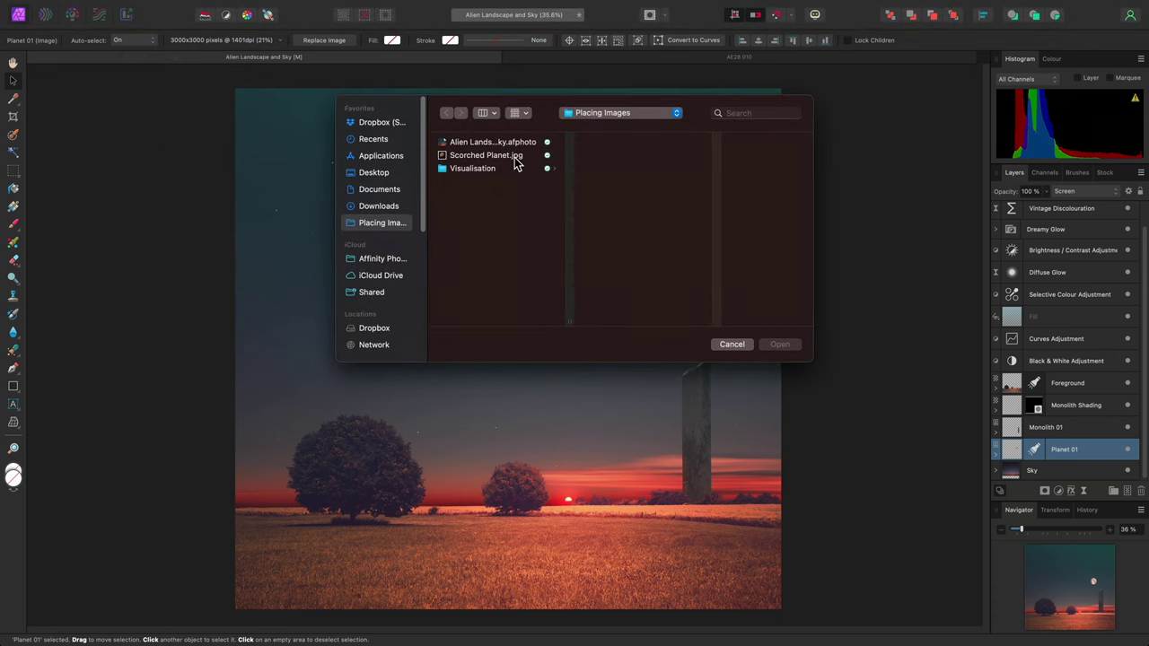
pyautogui.doubleClick(516, 159)
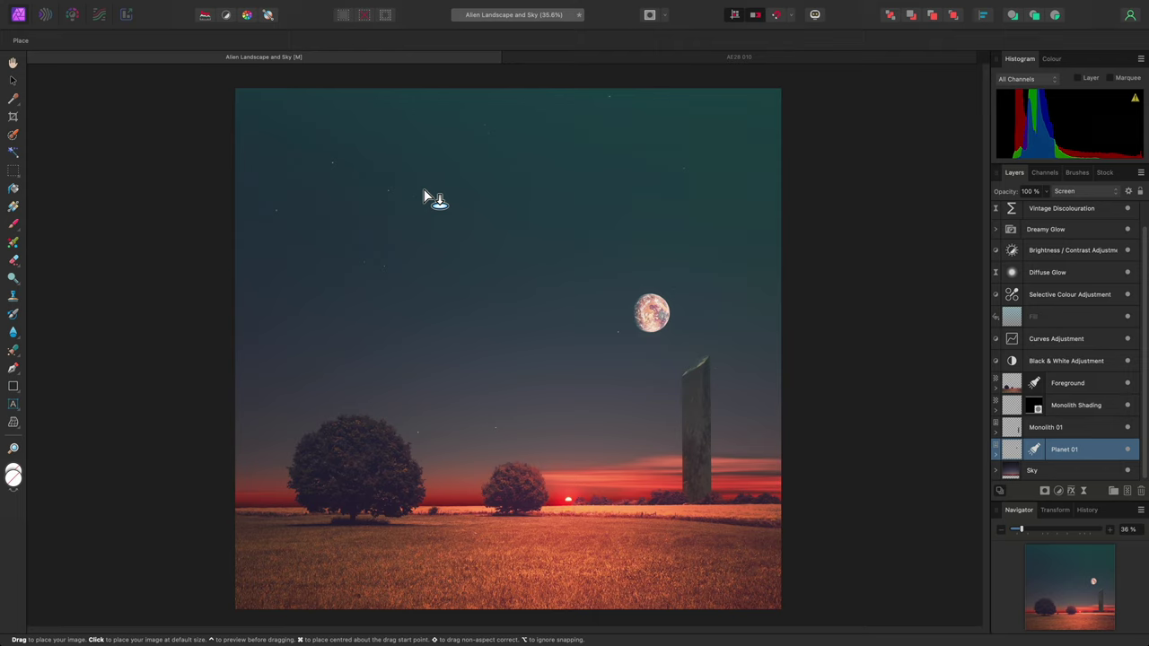
pyautogui.moveTo(293, 117); pyautogui.dragTo(601, 409)
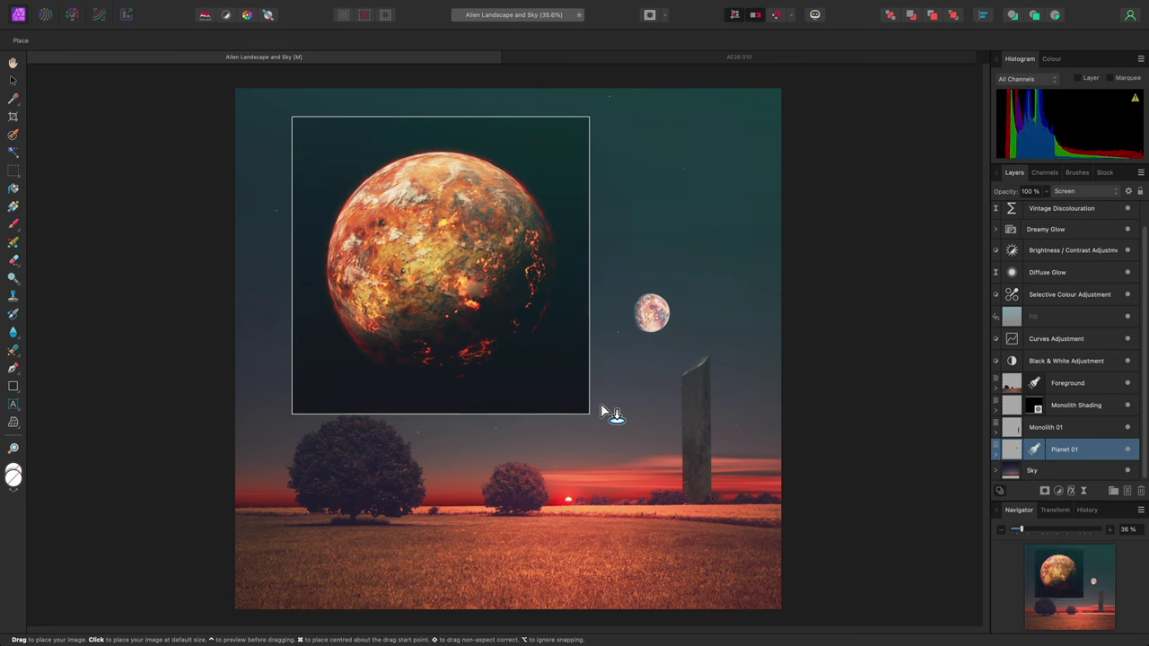
pyautogui.moveTo(601, 413); pyautogui.dragTo(541, 348)
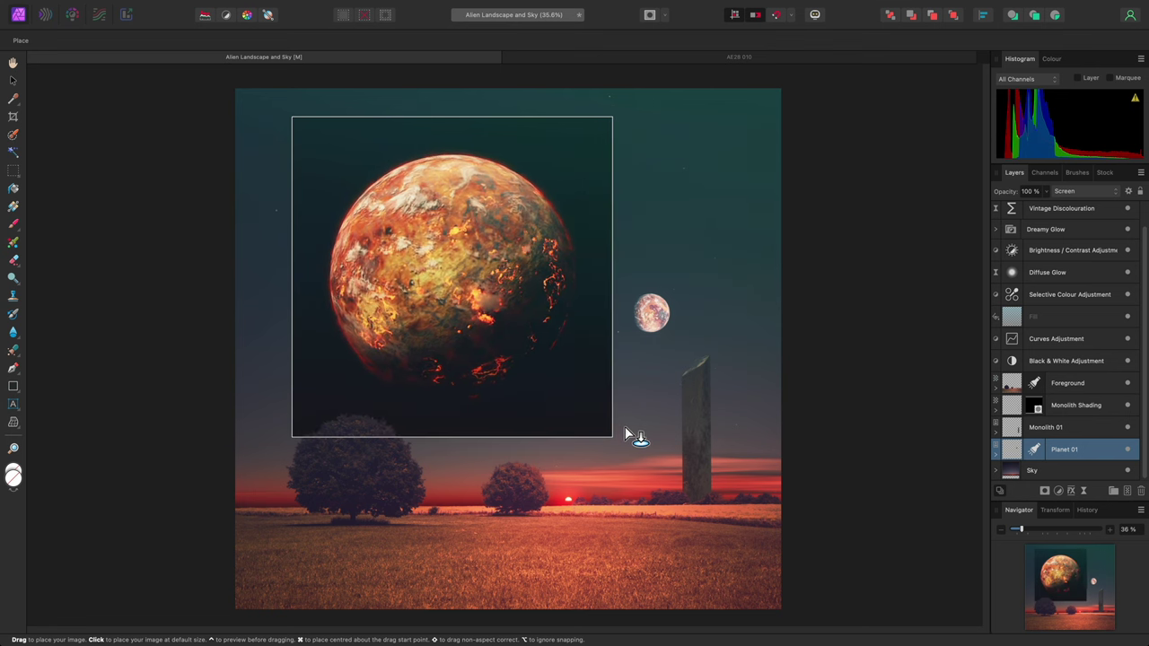
pyautogui.moveTo(541, 348); pyautogui.dragTo(626, 426)
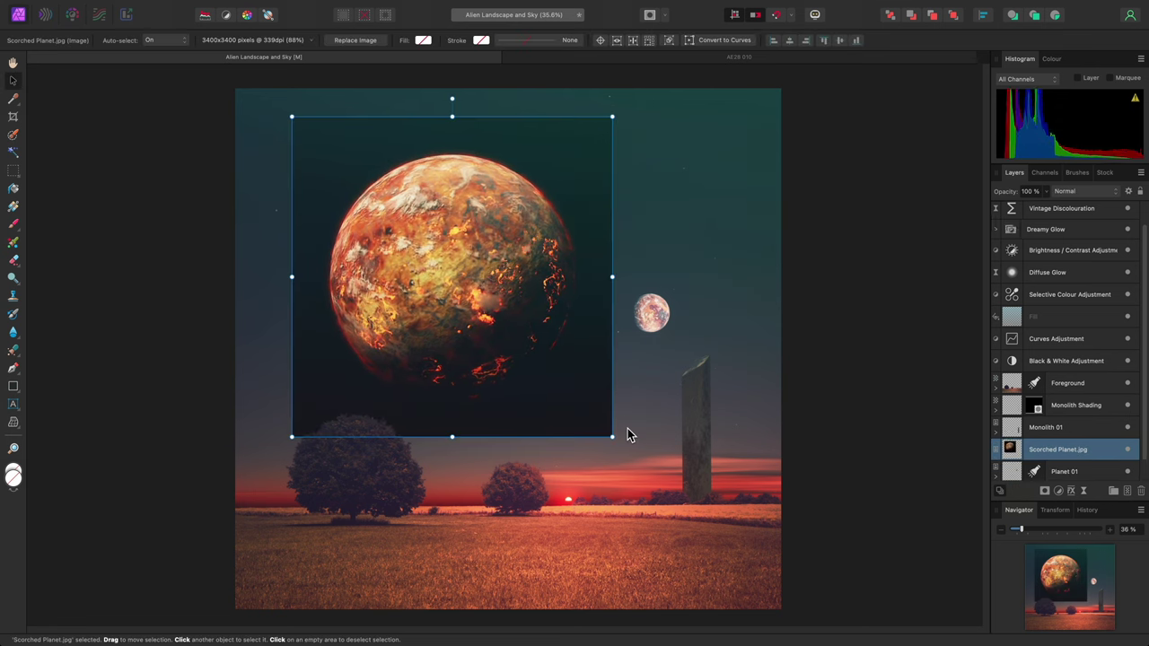
pyautogui.press('BackSpace')
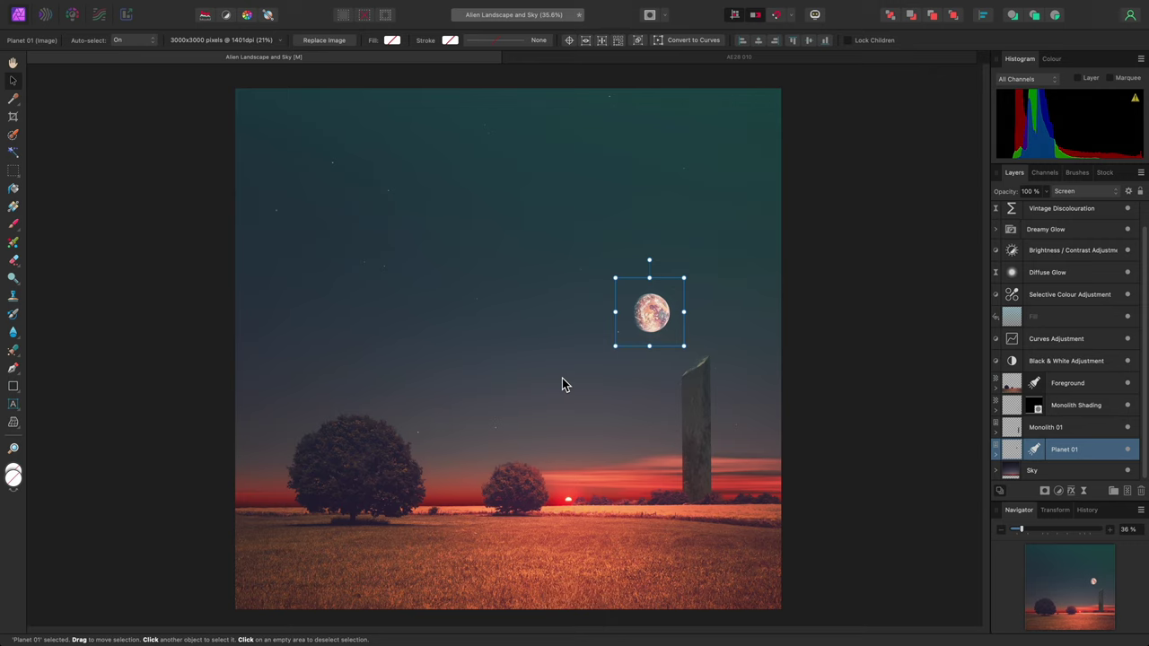
# Drag Scorched Planet.jpg from Finder into Affinity Photo, then delete the dropped image
pyautogui.press('super+Tab')
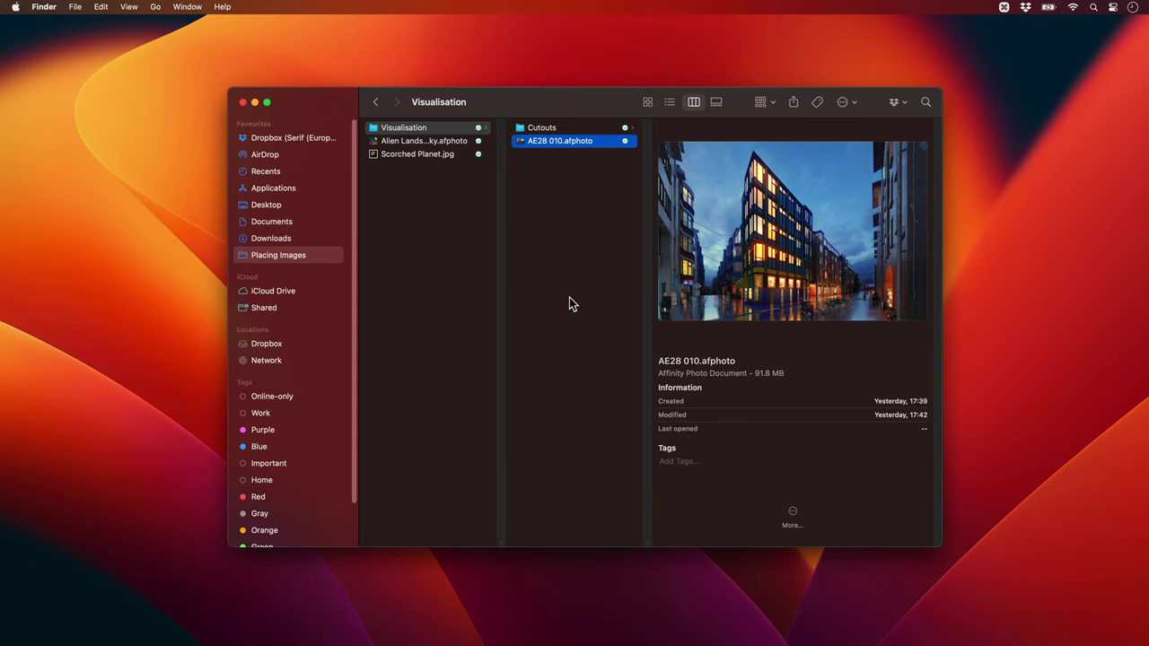
pyautogui.moveTo(451, 154)
pyautogui.mouseDown()
pyautogui.moveTo(642, 340)
pyautogui.moveTo(497, 307)
pyautogui.mouseUp()
pyautogui.press('super+Tab')
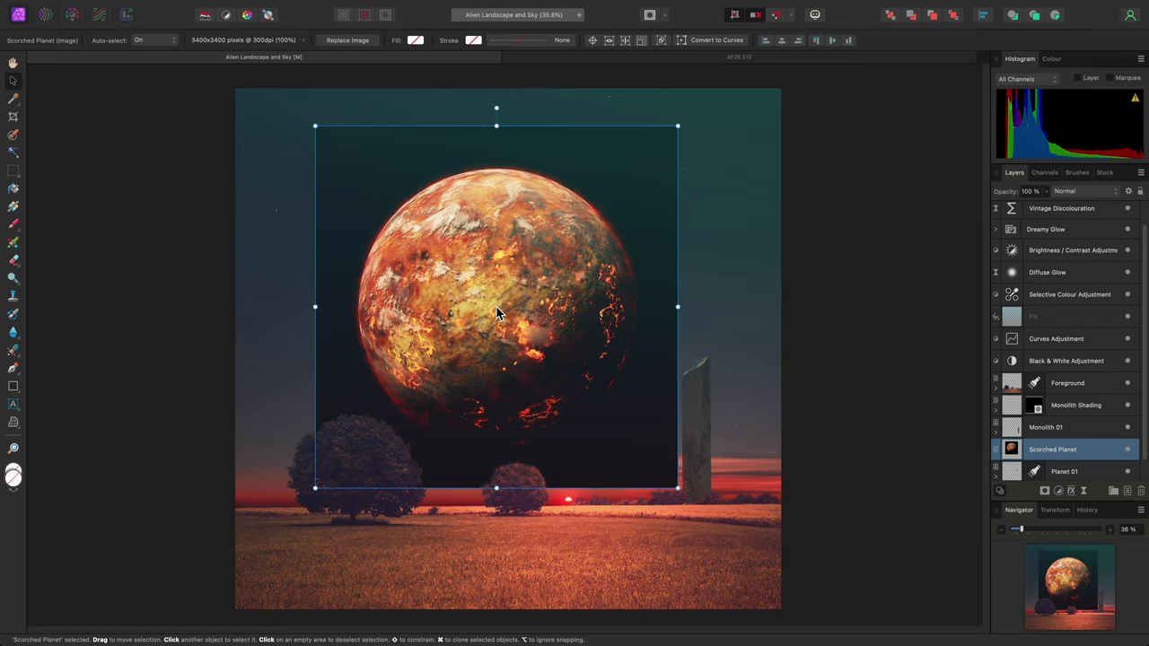
pyautogui.press('Delete')
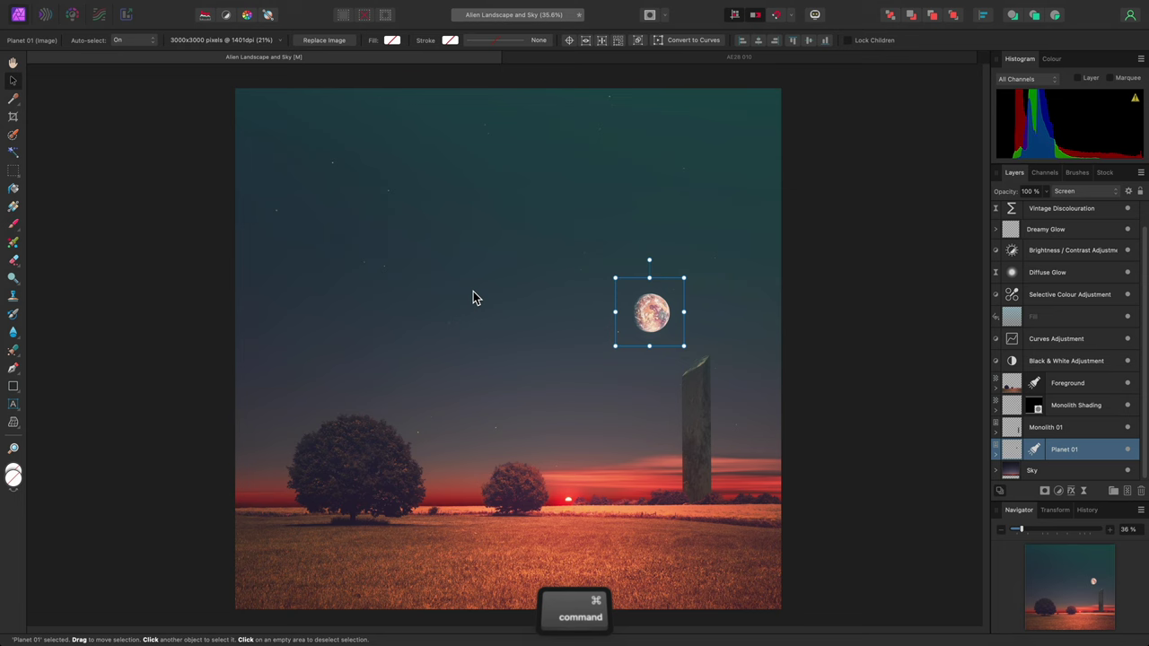
# Drag Scorched Planet.jpg from Finder again and start framing it over the upper-middle sky
pyautogui.press('super+Tab')
pyautogui.press('super+Tab')
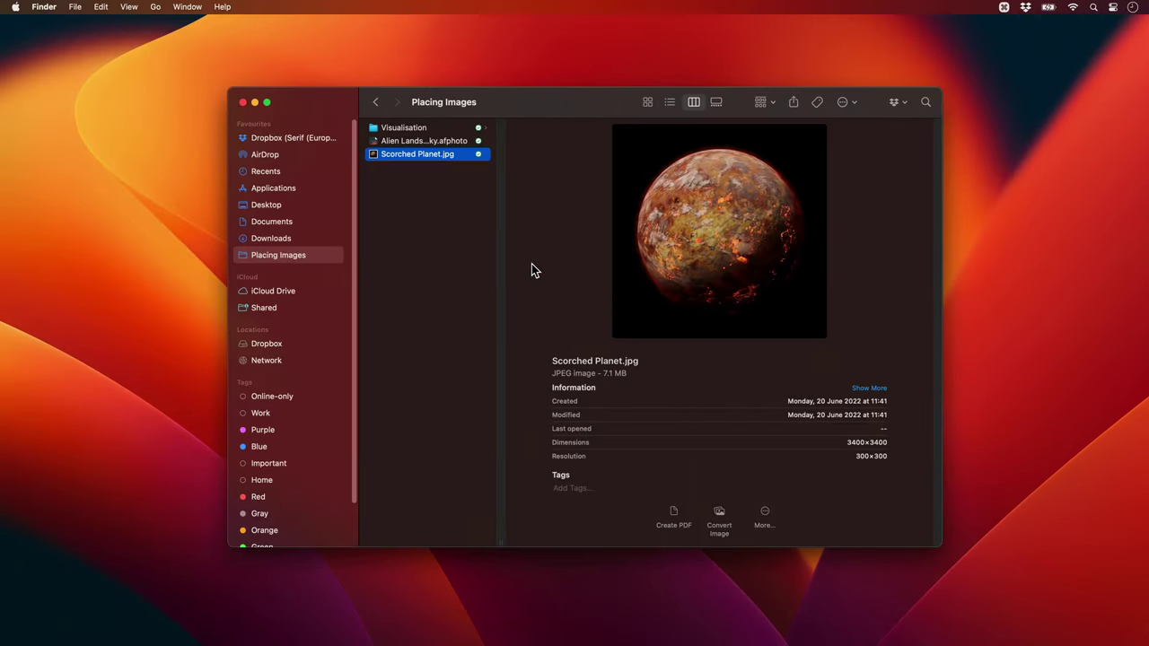
pyautogui.press('super+Tab')
pyautogui.moveTo(436, 155)
pyautogui.mouseDown()
pyautogui.moveTo(610, 318)
pyautogui.moveTo(449, 293)
pyautogui.moveTo(488, 294)
pyautogui.moveTo(425, 270)
pyautogui.mouseUp()
pyautogui.press('alt')
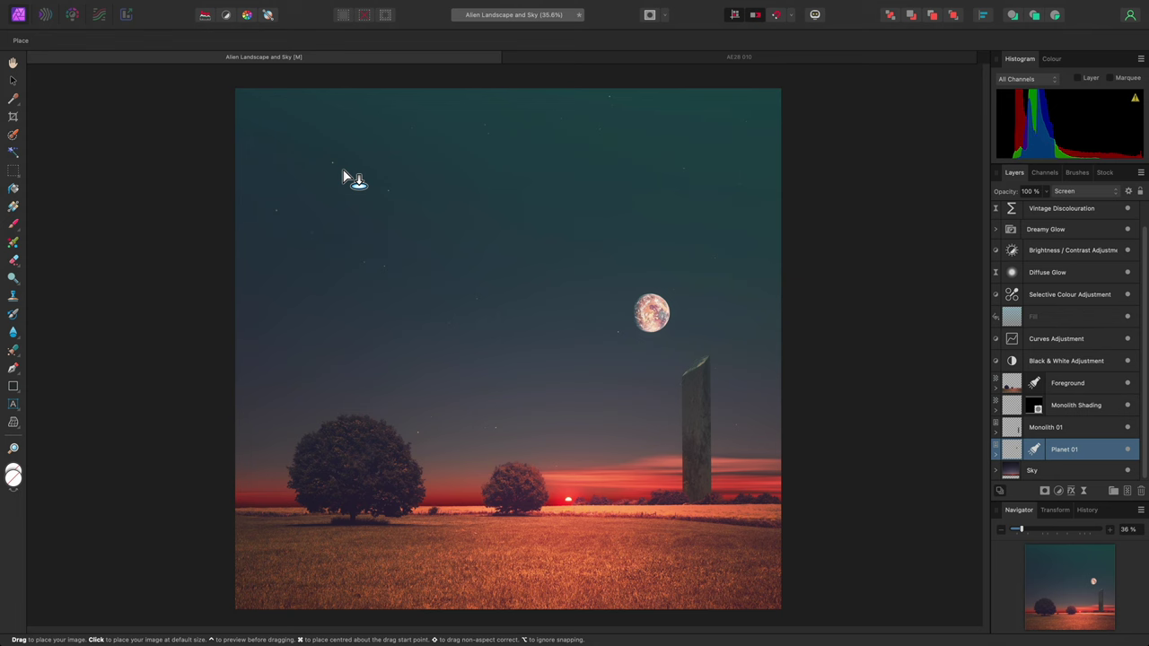
pyautogui.moveTo(343, 171); pyautogui.dragTo(593, 484)
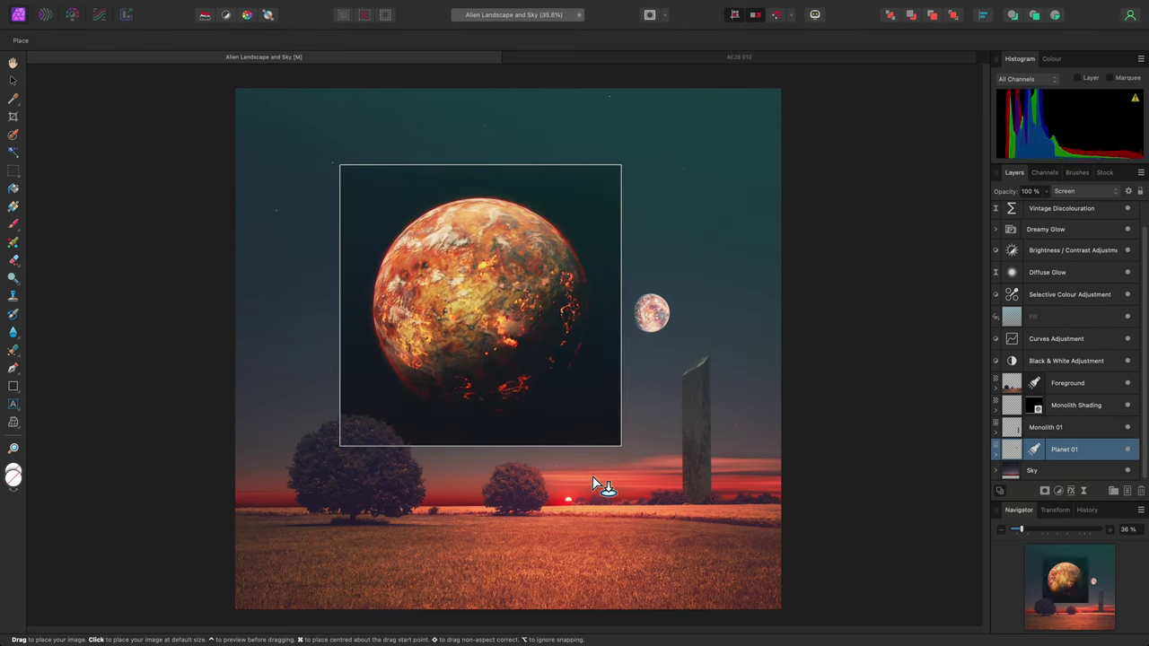
# Finish placing the planet and set its layer blend mode to Screen
pyautogui.moveTo(592, 477); pyautogui.dragTo(592, 477)
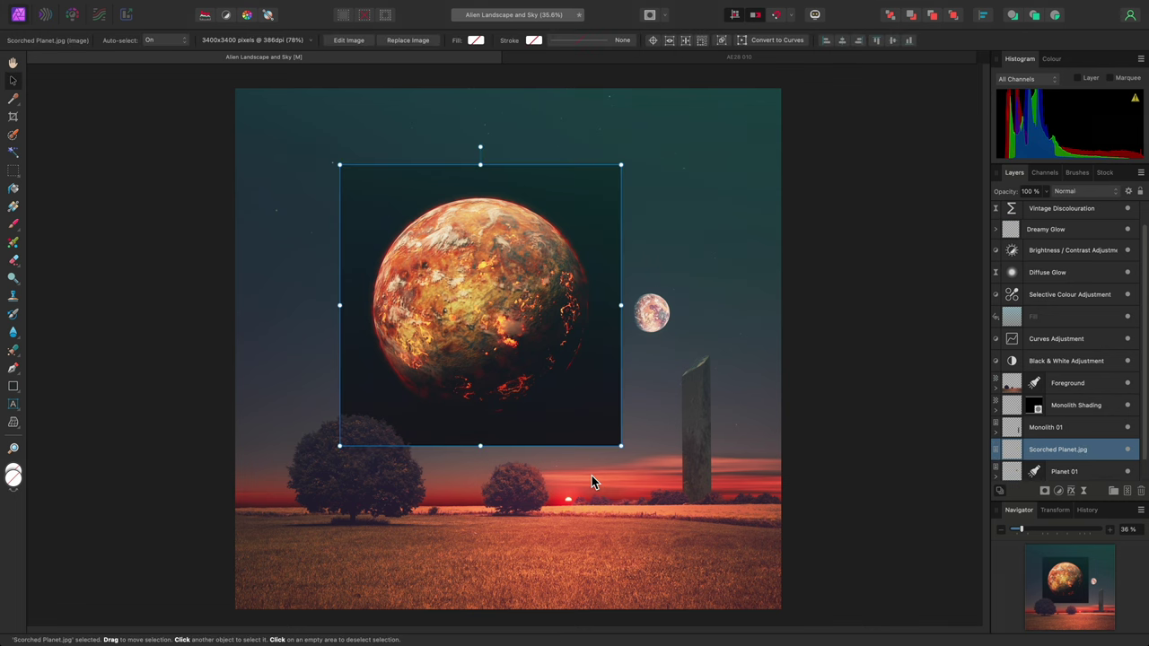
pyautogui.click(1082, 191)
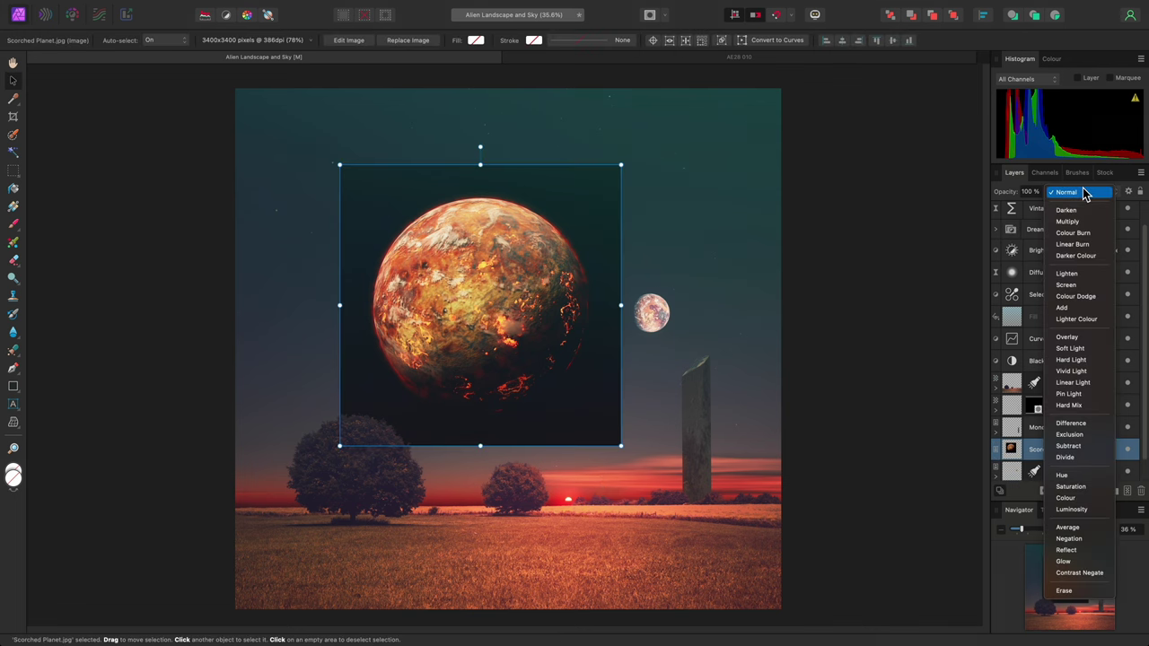
pyautogui.click(1067, 285)
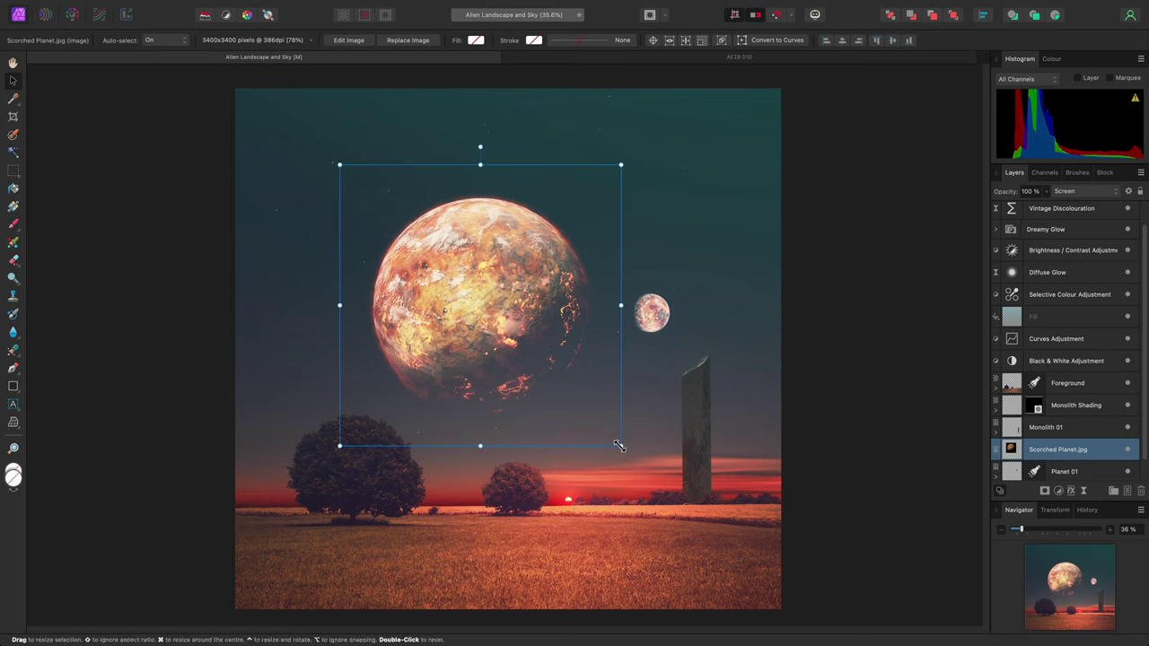
# Shrink and rotate the planet, briefly touch the Fill layer's gradient, then reselect the planet
pyautogui.moveTo(619, 446); pyautogui.dragTo(420, 244)
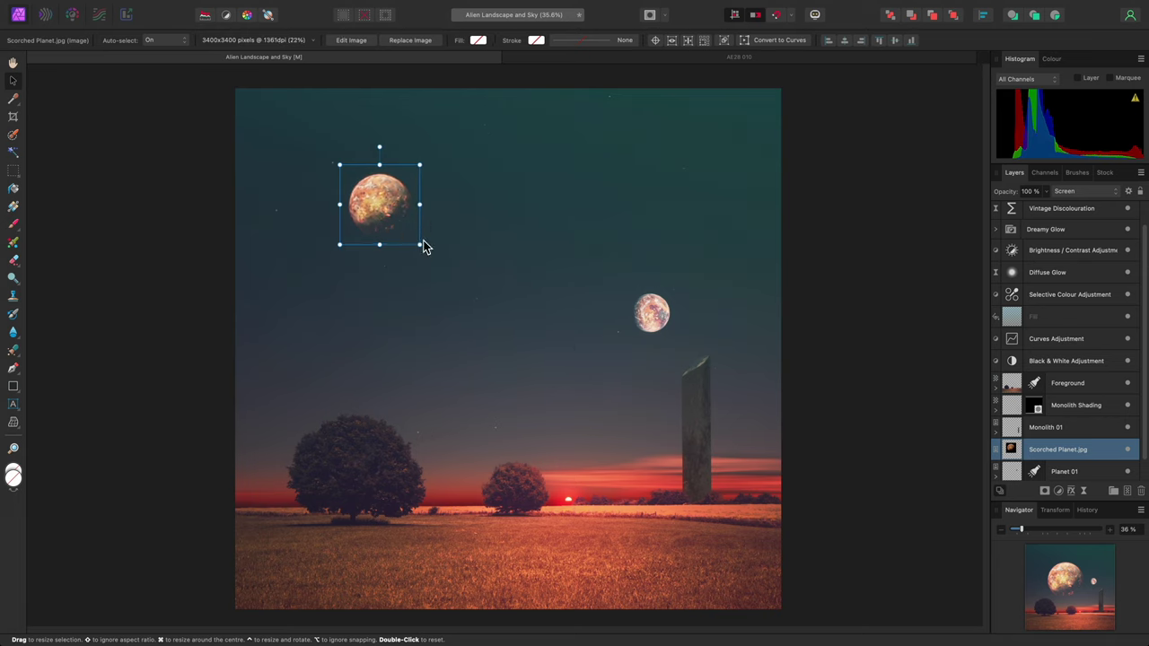
pyautogui.moveTo(380, 149); pyautogui.dragTo(422, 169)
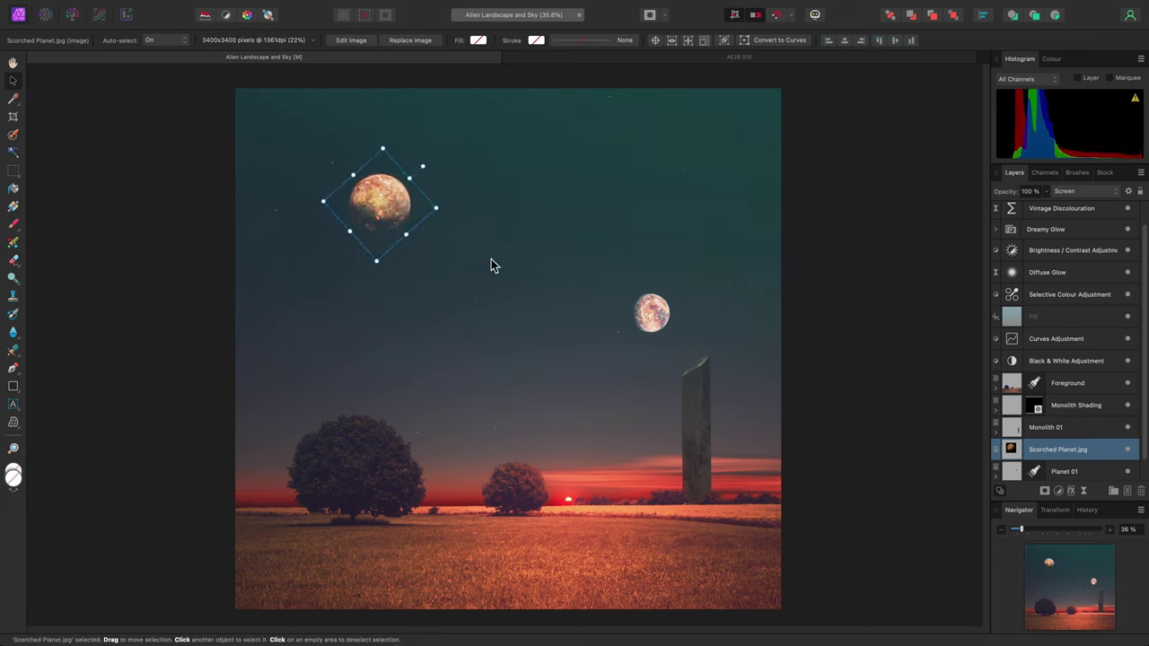
pyautogui.click(1059, 319)
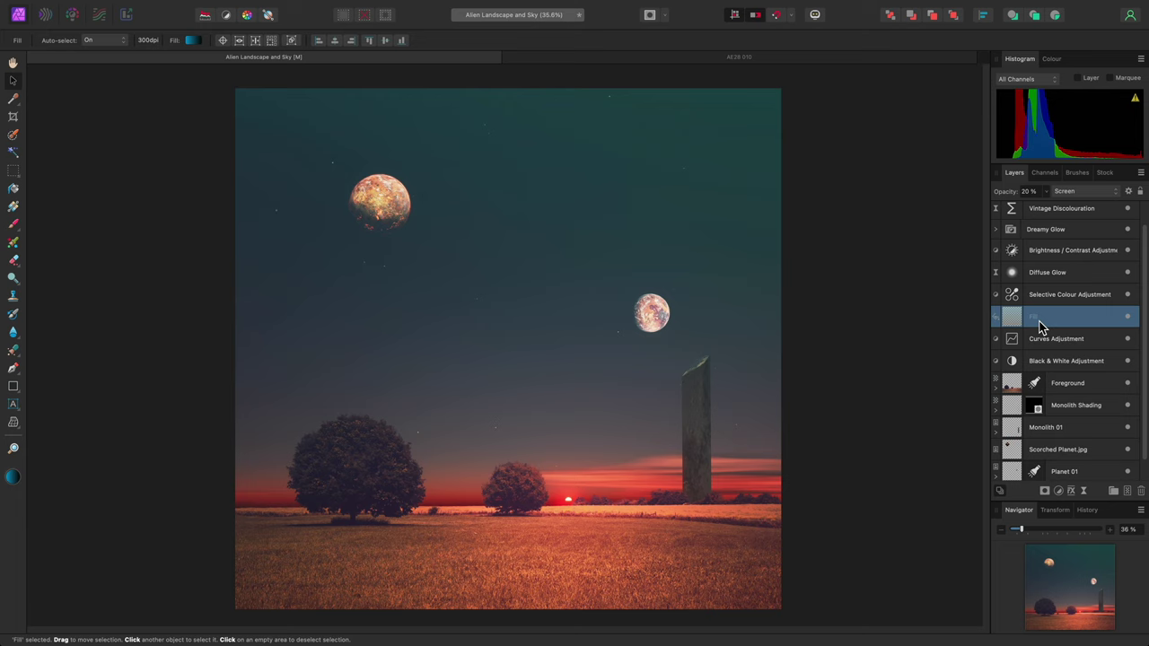
pyautogui.press('g')
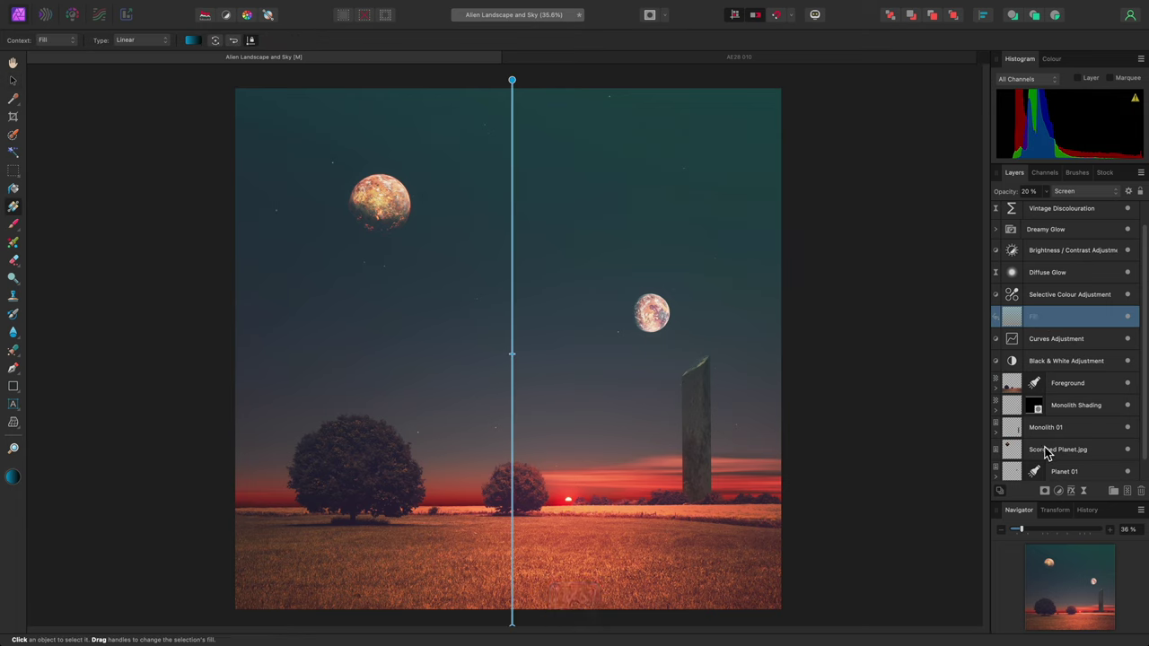
pyautogui.click(1090, 452)
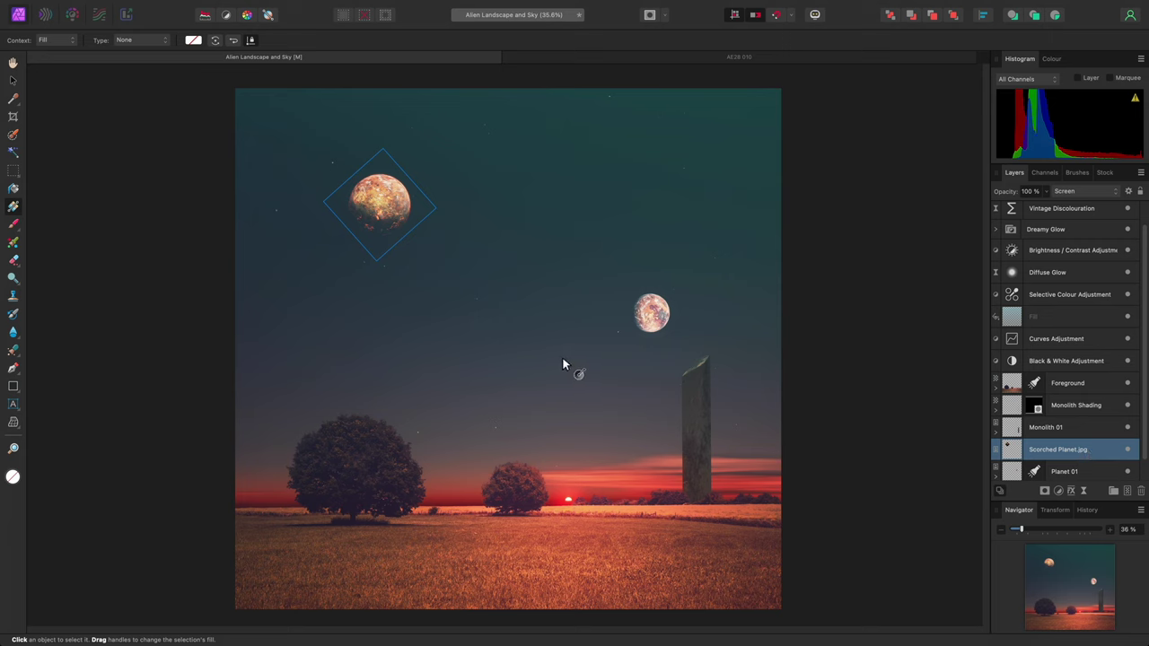
pyautogui.press('v')
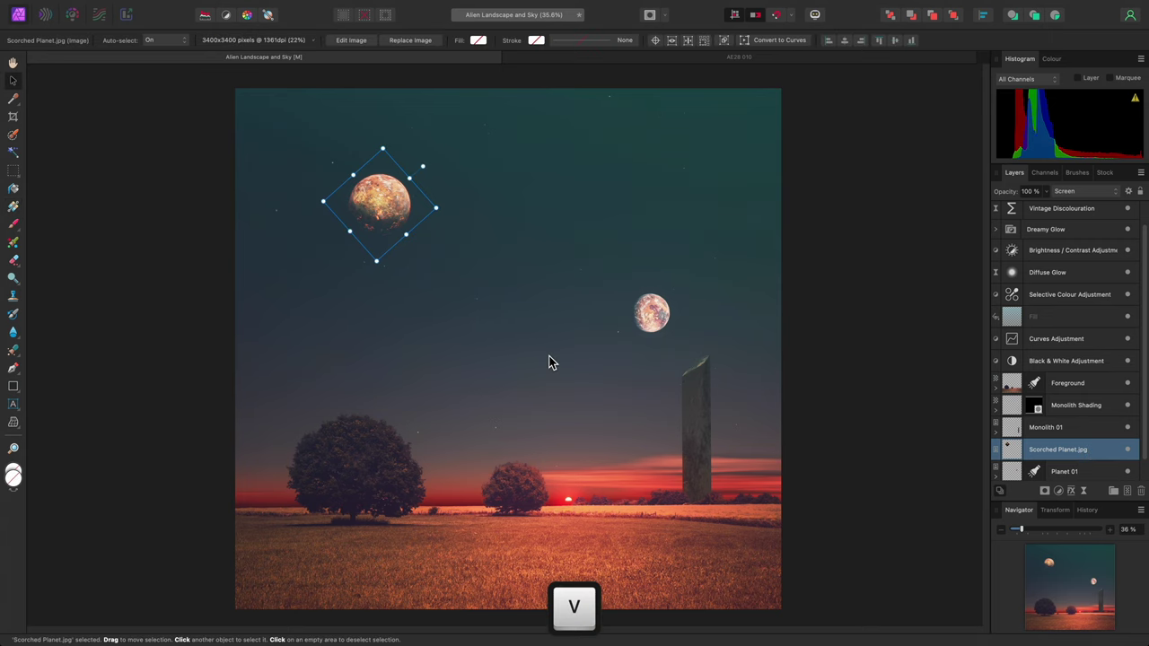
# Scale the planet up, straighten it, enlarge from centre and nudge it left of the moon
pyautogui.moveTo(376, 261)
pyautogui.mouseDown()
pyautogui.moveTo(503, 437)
pyautogui.moveTo(505, 397)
pyautogui.mouseUp()
pyautogui.moveTo(469, 223); pyautogui.dragTo(388, 201)
pyautogui.moveTo(410, 289); pyautogui.dragTo(510, 301)
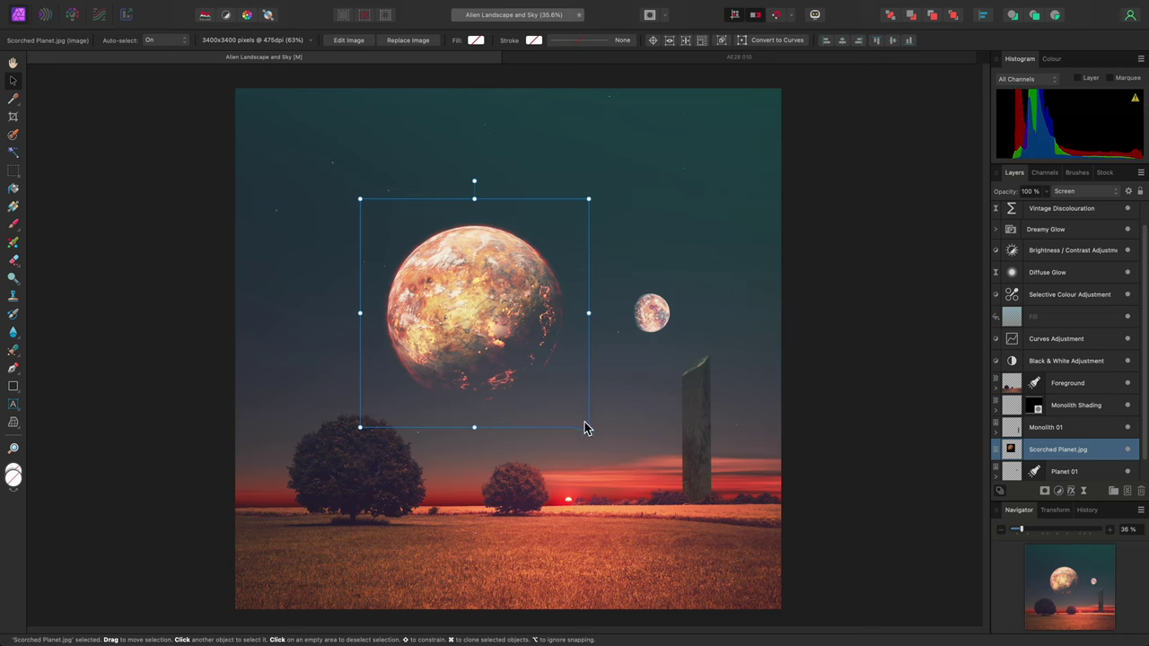
pyautogui.moveTo(587, 427); pyautogui.dragTo(636, 475)
pyautogui.moveTo(490, 305); pyautogui.dragTo(480, 298)
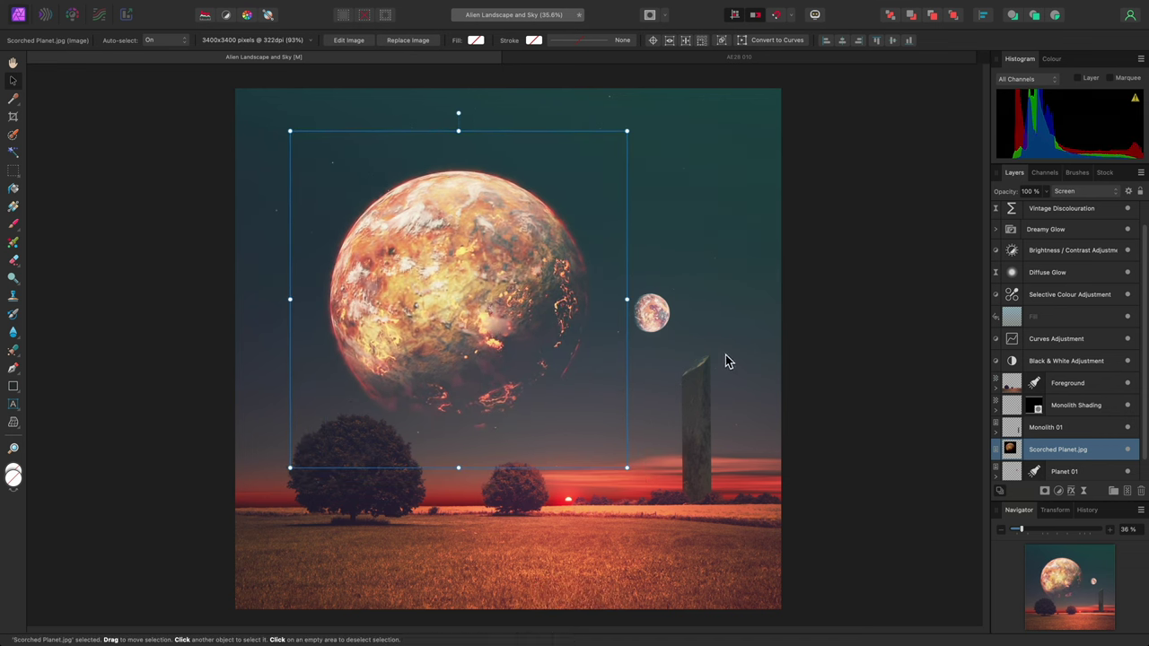
pyautogui.press('h')
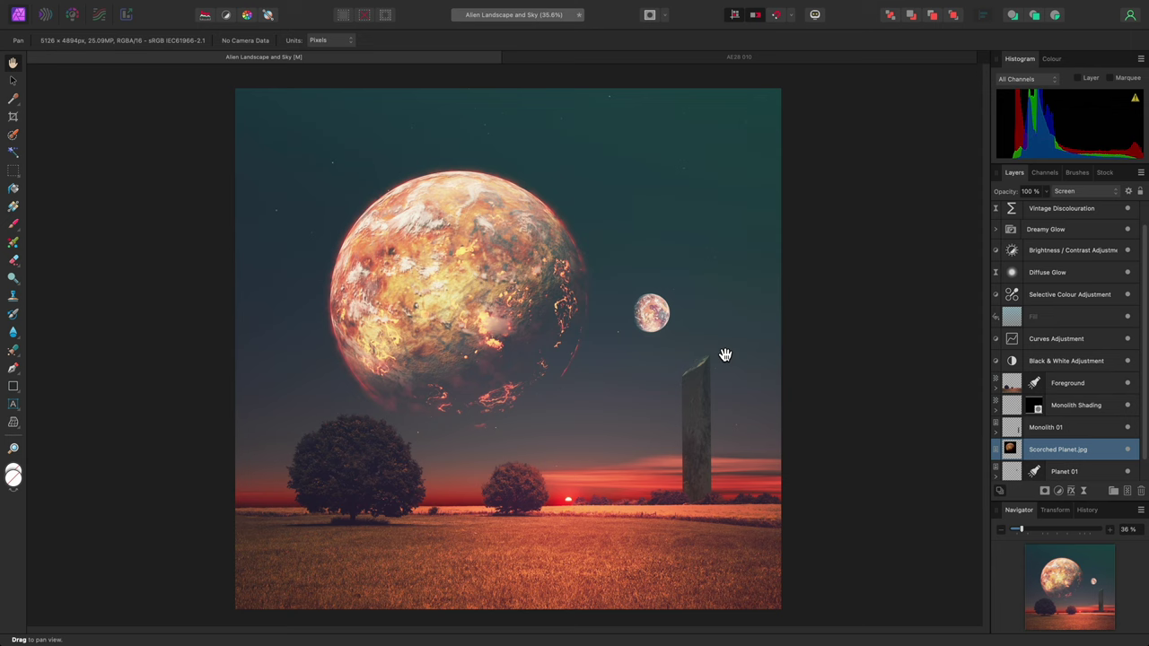
# Switch to the AE28 010 rainy street document, then over to Finder
pyautogui.click(760, 57)
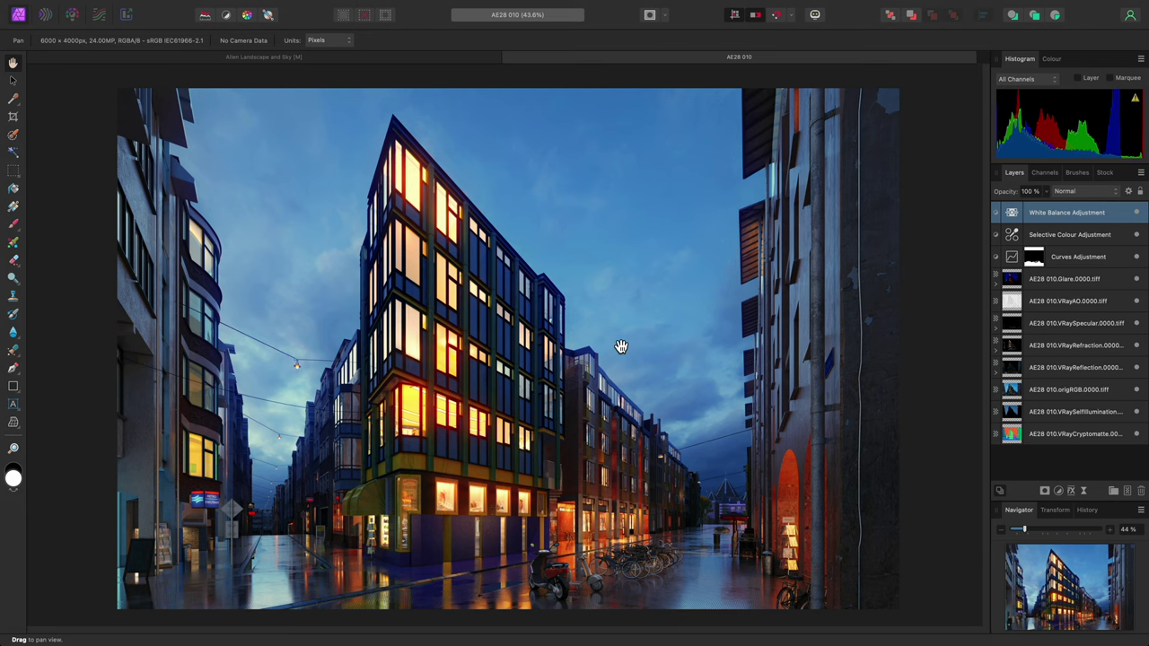
pyautogui.press('super+Tab')
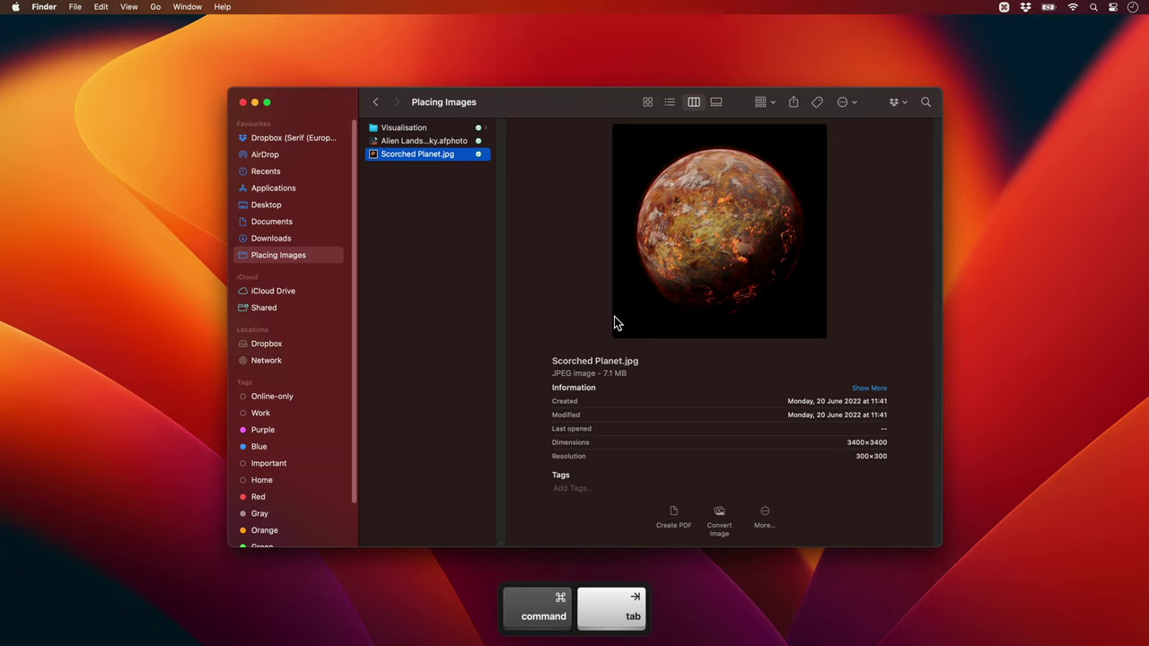
# In Visualisation > Cutouts, select all five people PNGs and drag them toward Affinity Photo
pyautogui.click(471, 130)
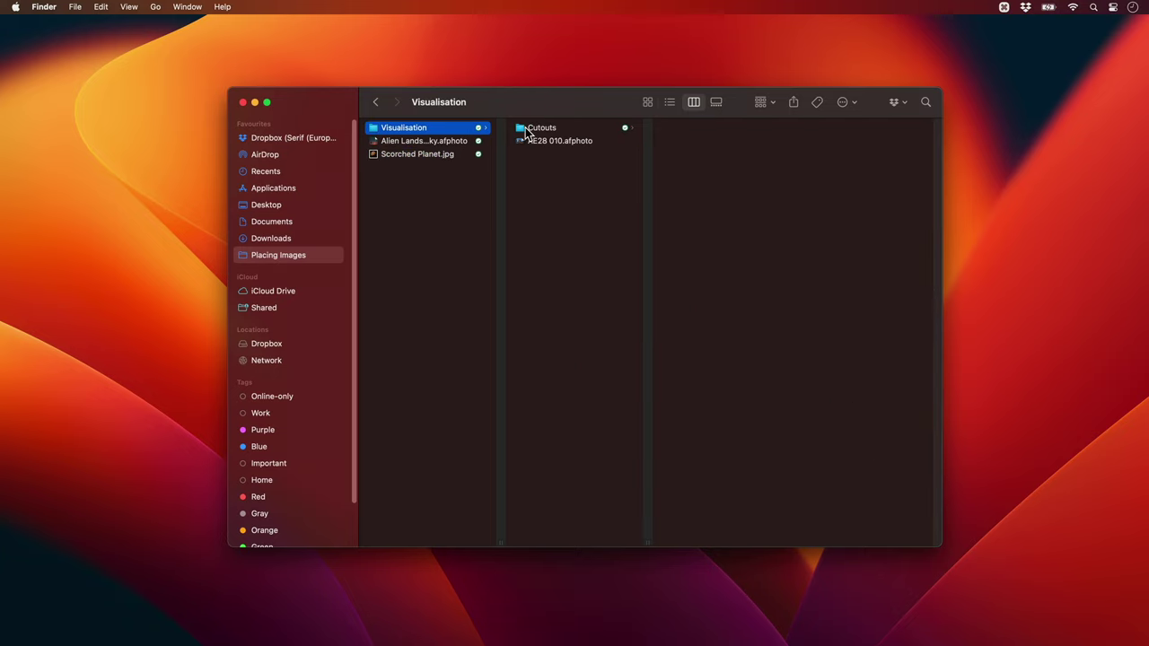
pyautogui.click(529, 129)
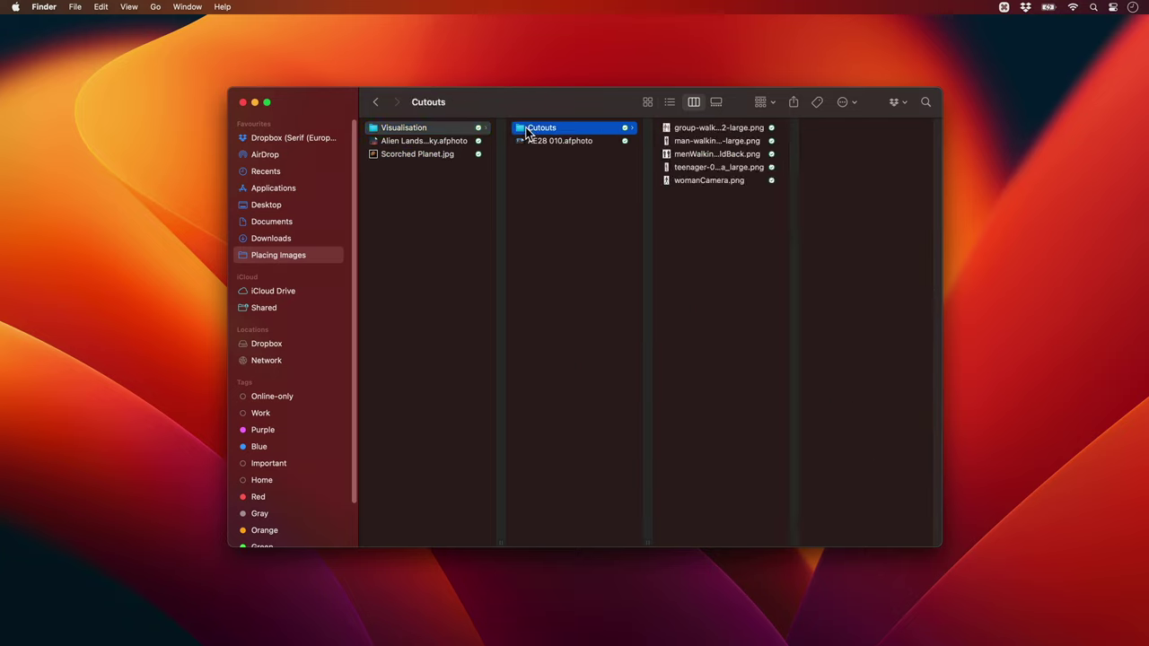
pyautogui.click(705, 131)
pyautogui.keyDown('shift'); pyautogui.click(699, 180); pyautogui.keyUp('shift')
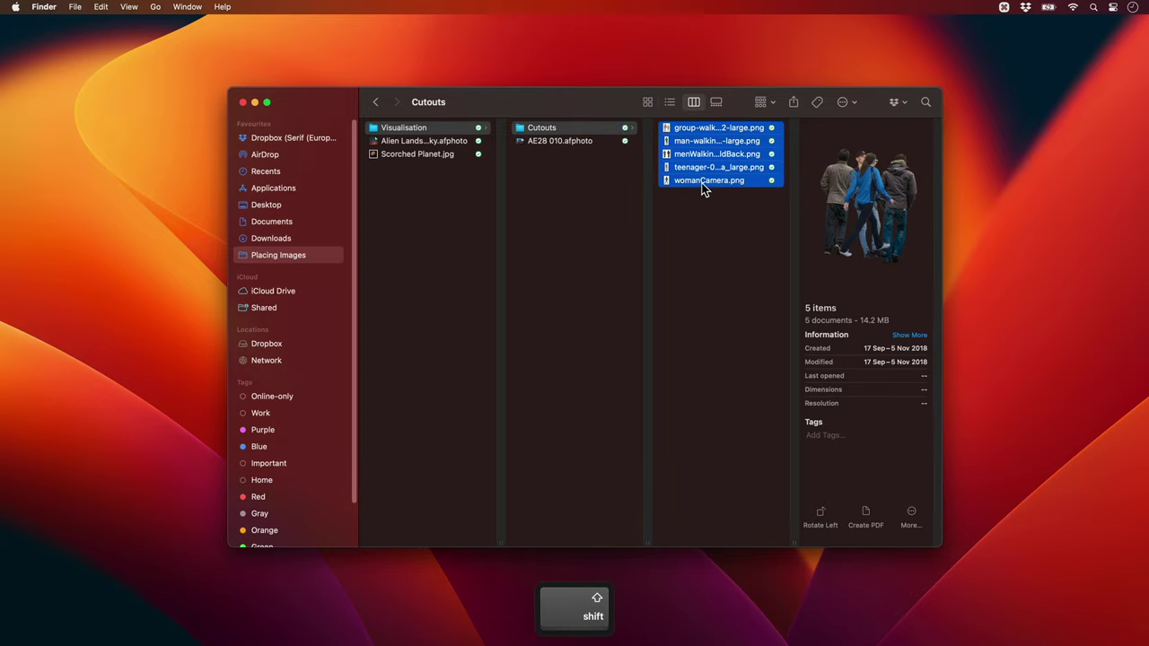
pyautogui.moveTo(698, 180); pyautogui.dragTo(522, 330)
pyautogui.press('super+Tab')
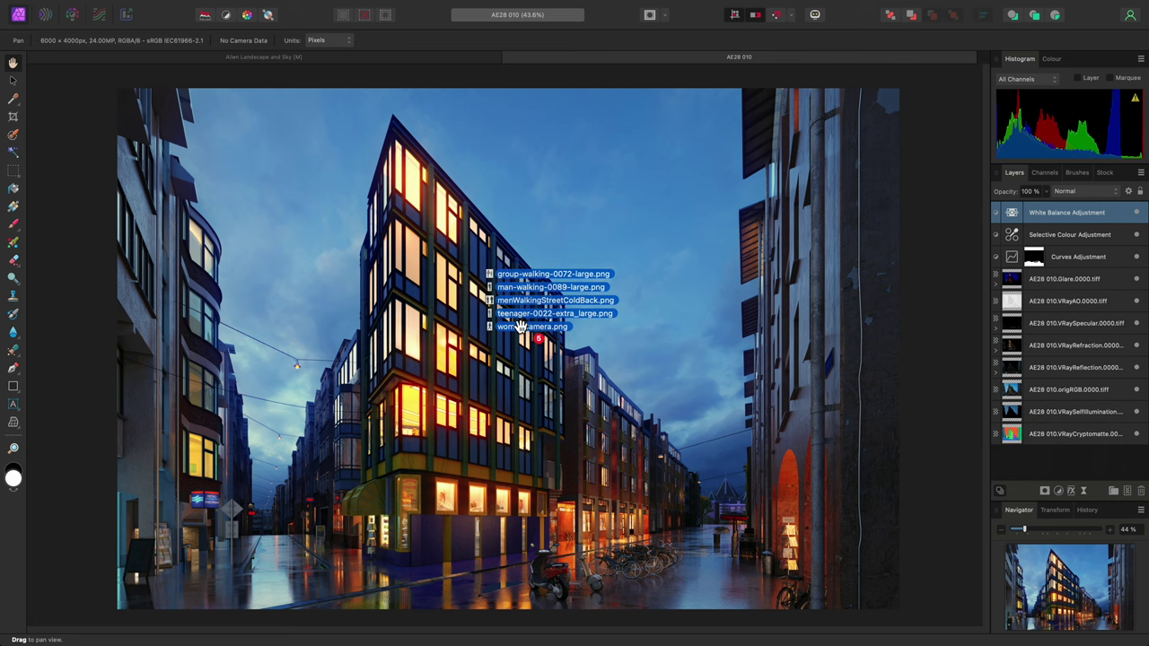
# Option-drop the five cutouts into the Place Images queue and move that panel to the left
pyautogui.press('alt')
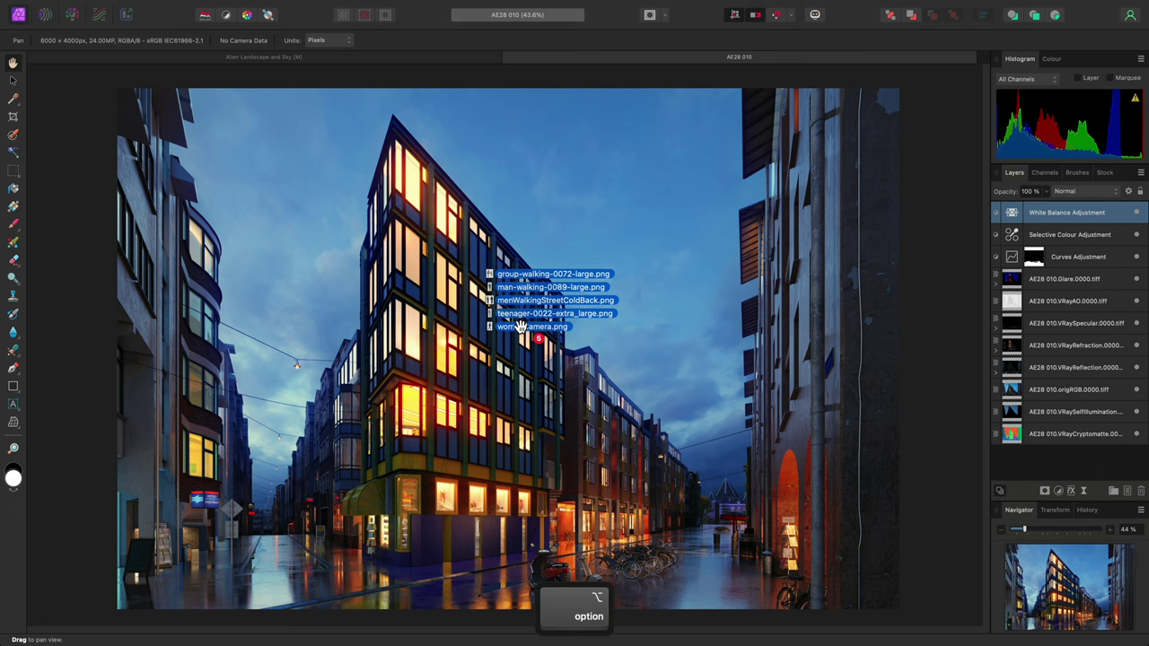
pyautogui.moveTo(520, 326); pyautogui.dragTo(523, 328)
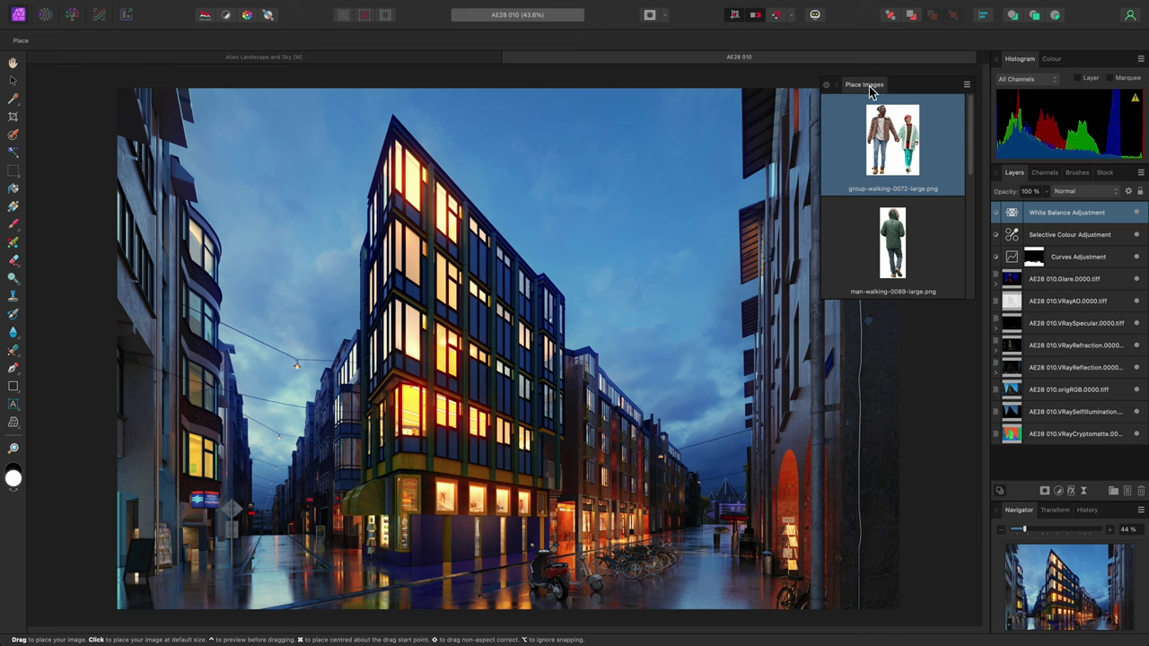
pyautogui.moveTo(868, 90); pyautogui.dragTo(51, 99)
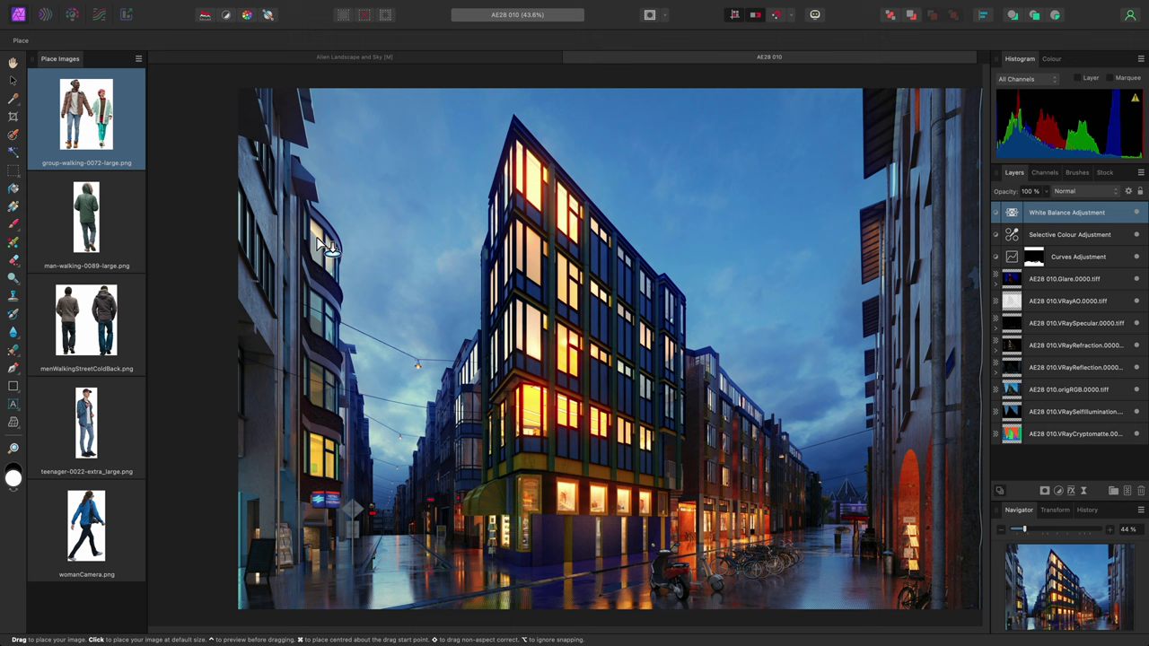
# Place menWalkingStreetColdBack.png as two men walking away at the far end of the alley
pyautogui.click(120, 228)
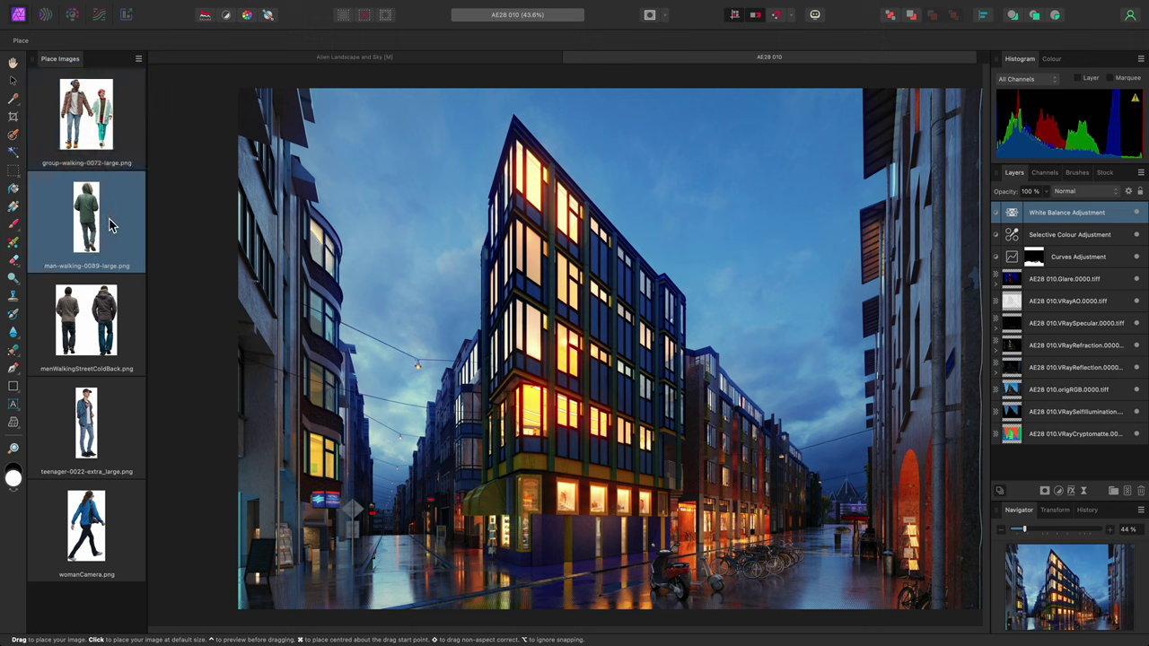
pyautogui.click(101, 331)
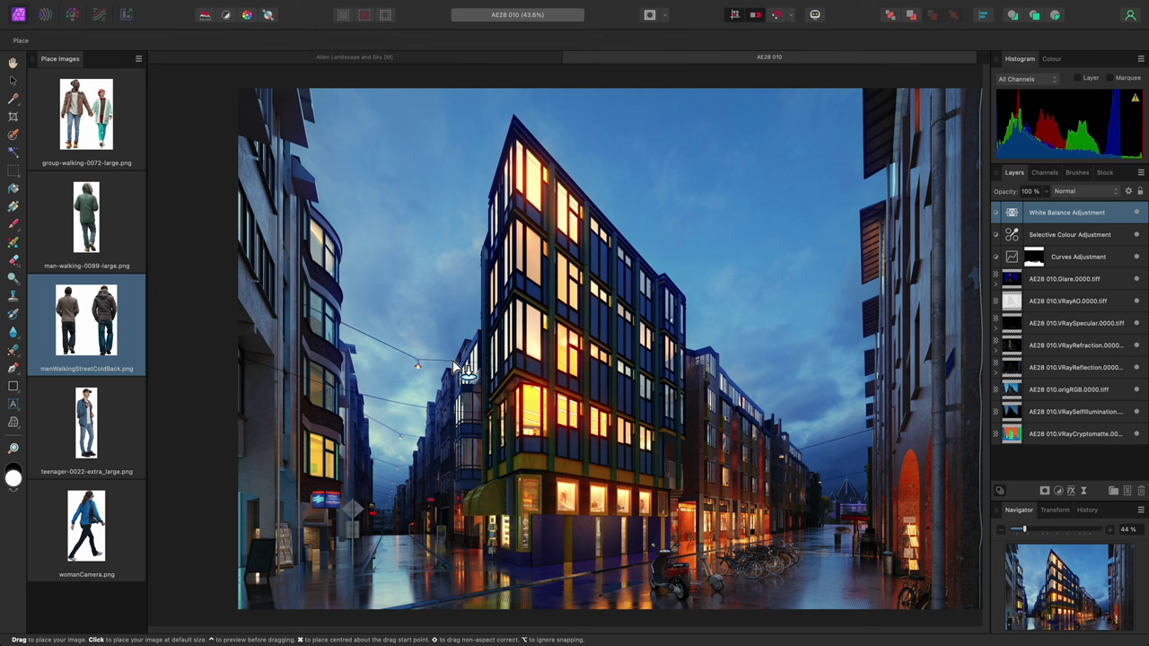
pyautogui.moveTo(456, 366)
pyautogui.mouseDown()
pyautogui.moveTo(556, 383)
pyautogui.moveTo(459, 418)
pyautogui.mouseUp()
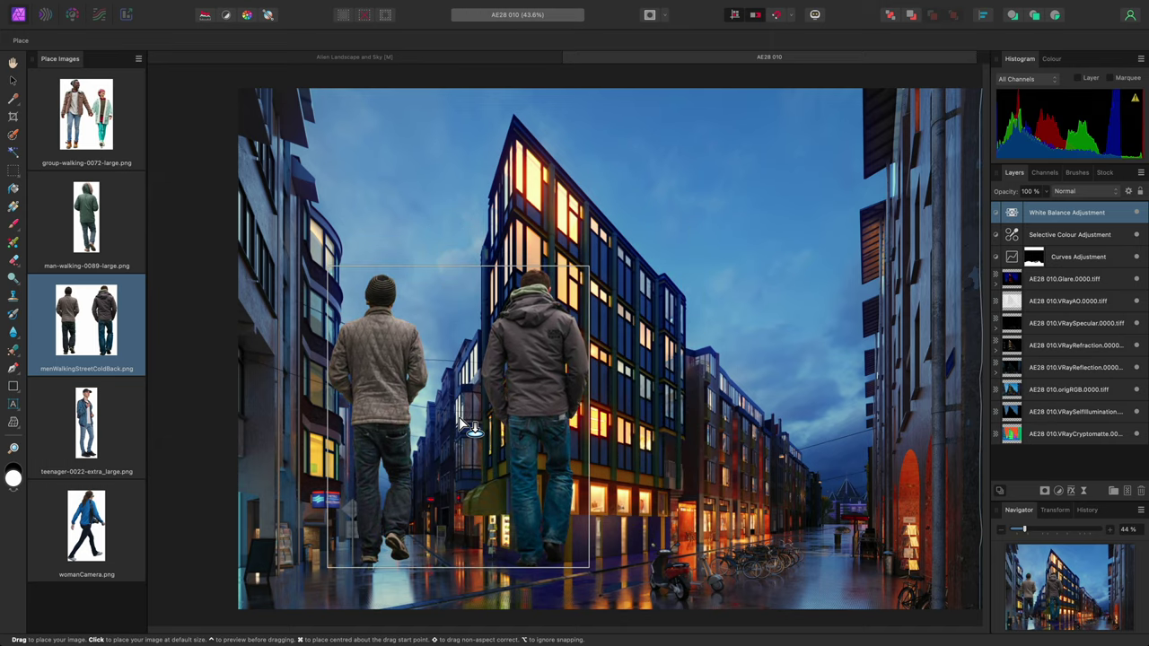
pyautogui.scroll(3, 460, 418)
pyautogui.scroll(3, 420, 350)
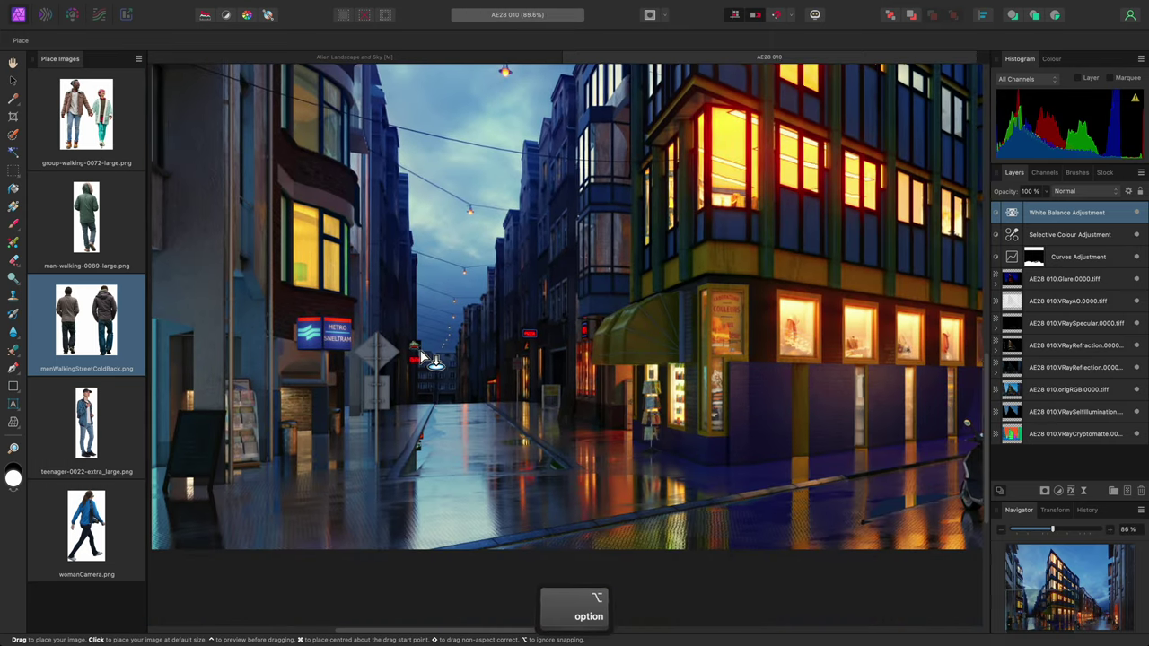
pyautogui.scroll(3, 422, 357)
pyautogui.scroll(3, 501, 457)
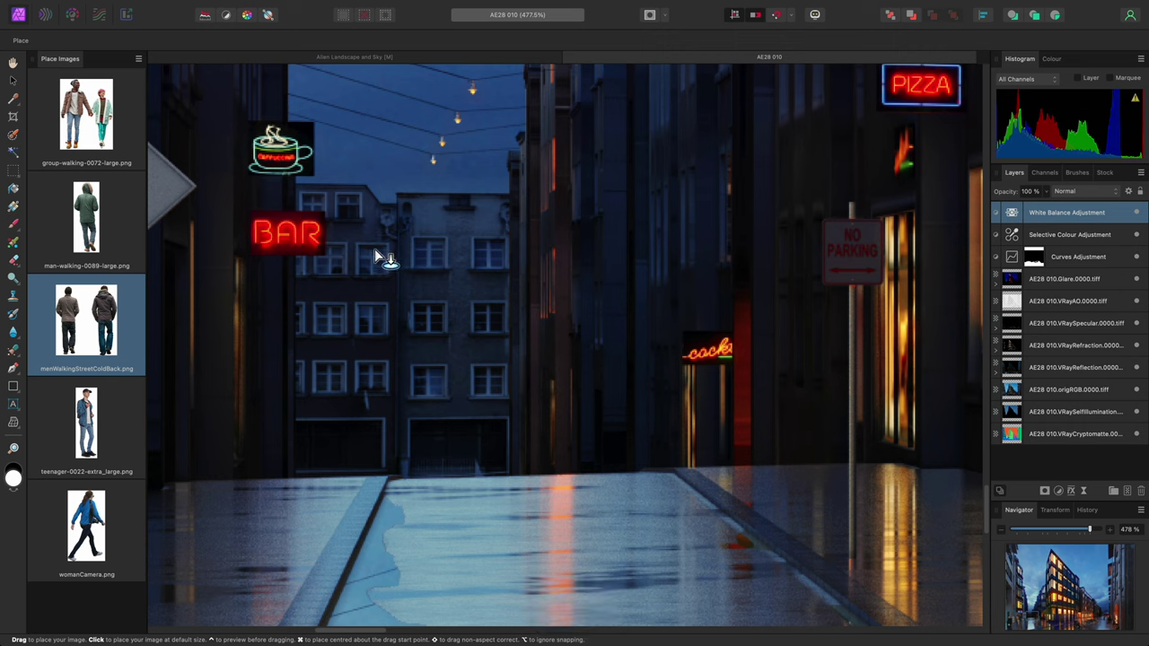
pyautogui.moveTo(368, 243); pyautogui.dragTo(589, 517)
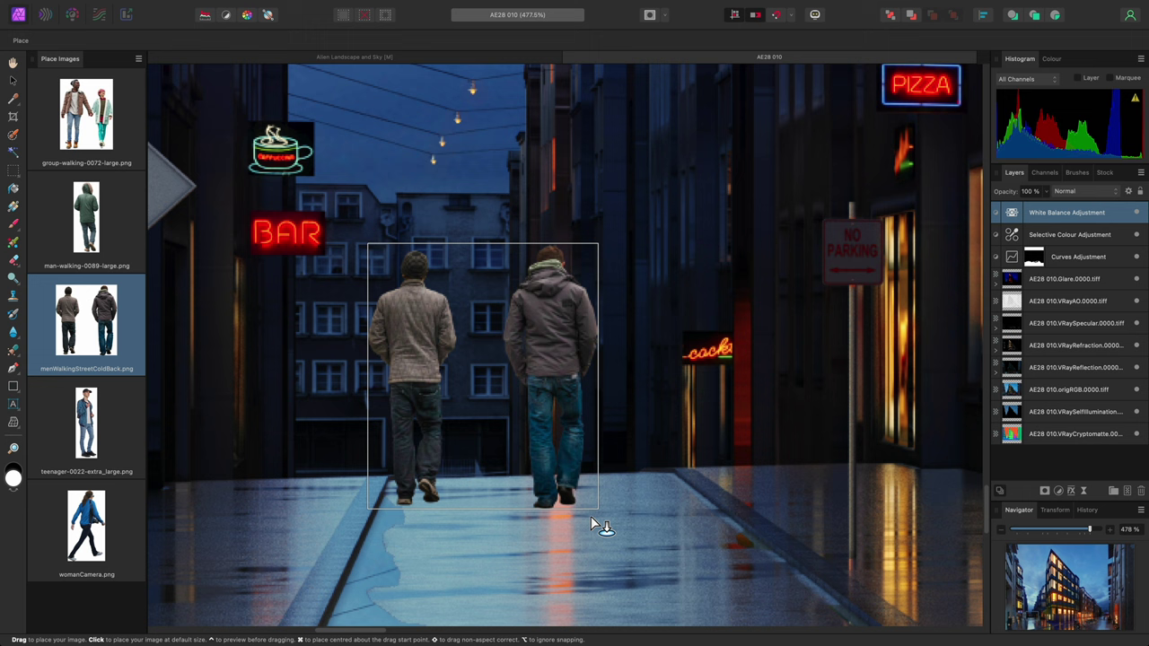
pyautogui.hscroll(5, 556, 494)
pyautogui.hscroll(4, 485, 457)
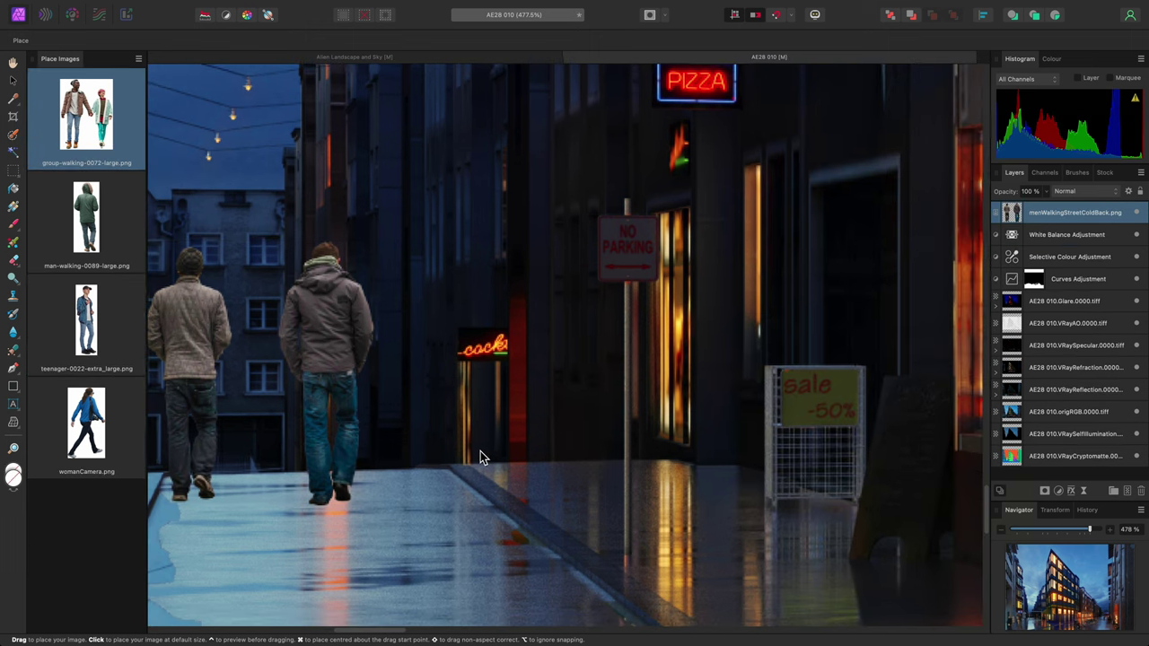
pyautogui.moveTo(502, 242); pyautogui.dragTo(712, 484)
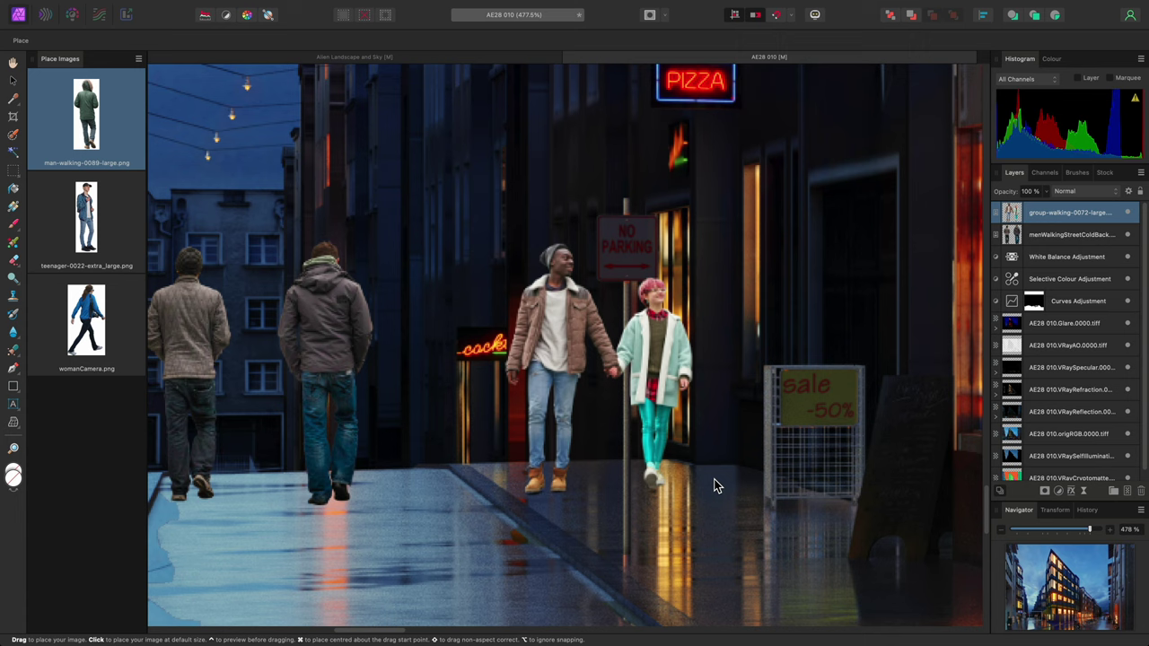
pyautogui.press('super+z')
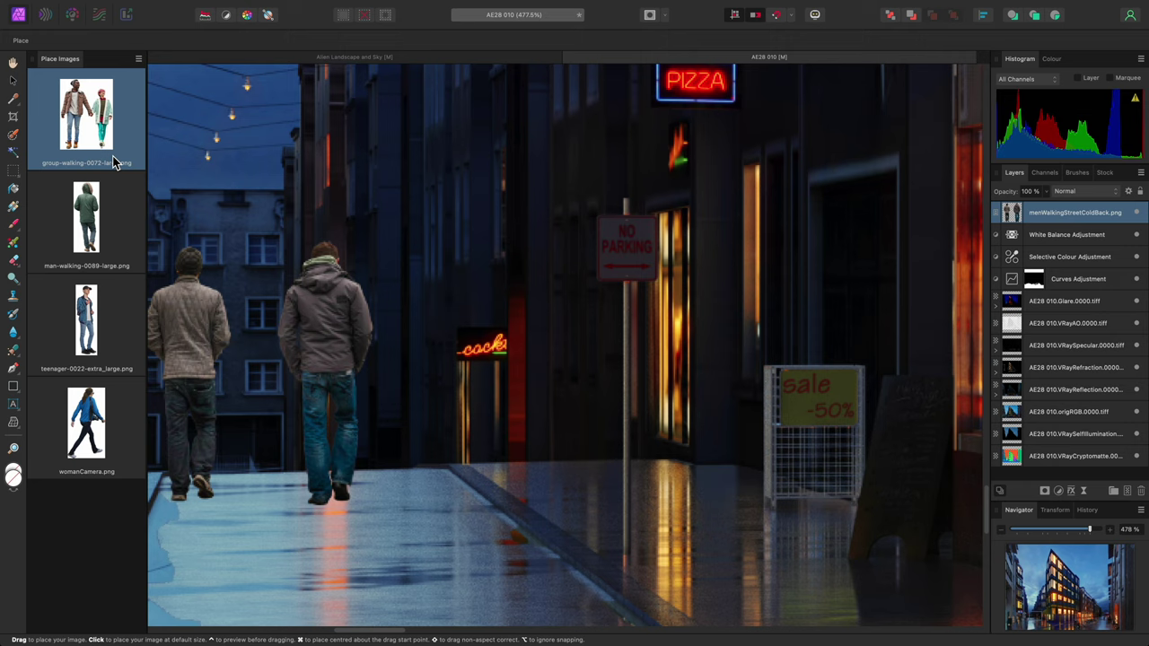
# Place man-walking-0089-large.png beside the No Parking sign, undoing and redoing the first attempt
pyautogui.click(103, 214)
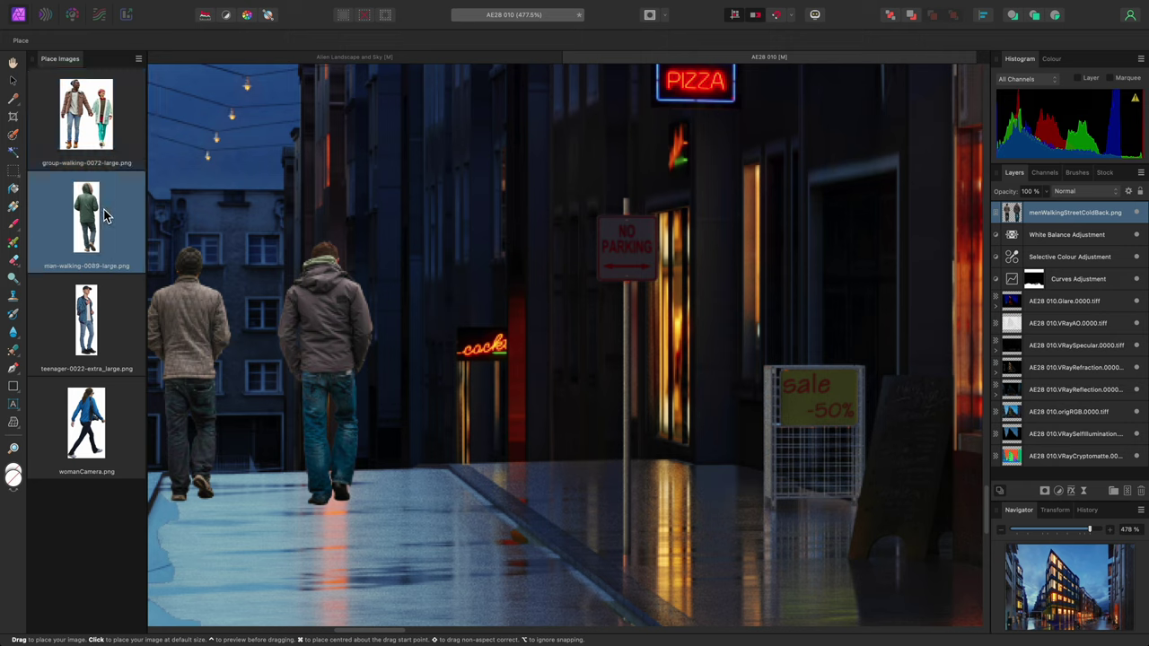
pyautogui.moveTo(505, 243); pyautogui.dragTo(683, 467)
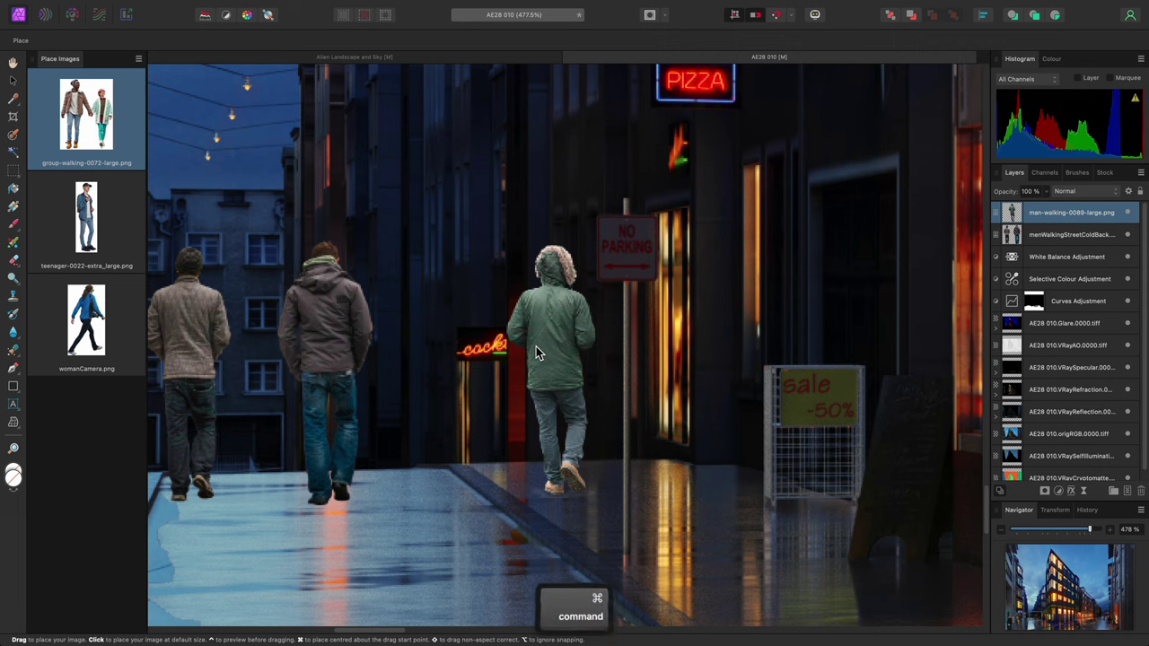
pyautogui.press('super+z')
pyautogui.click(81, 212)
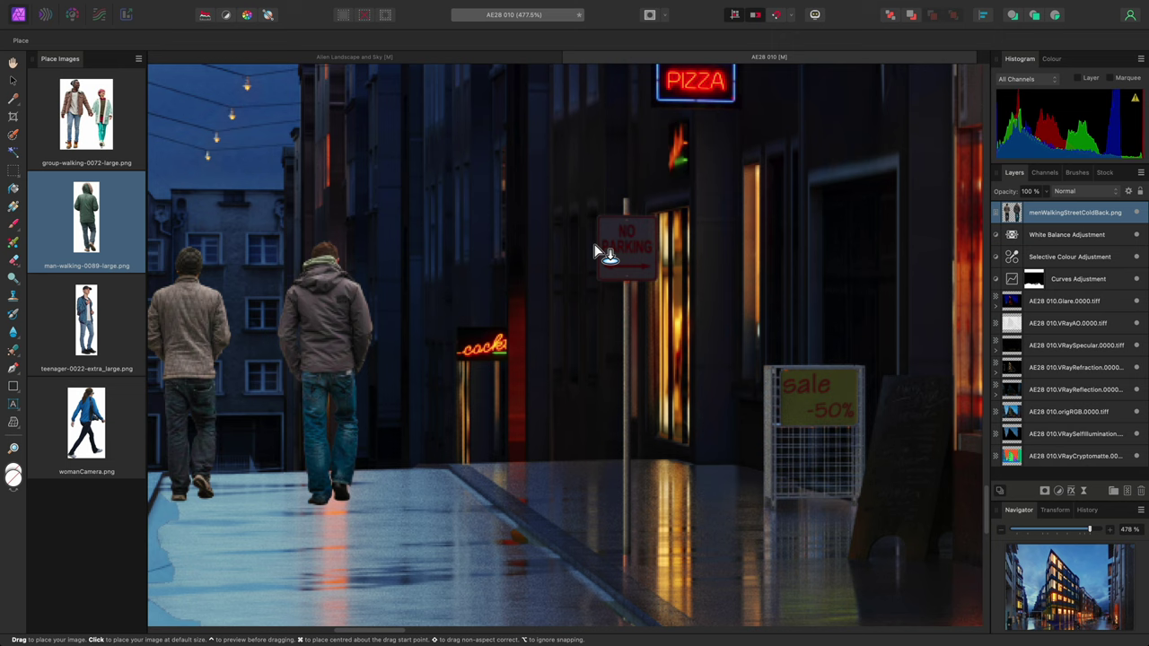
pyautogui.moveTo(601, 245); pyautogui.dragTo(485, 491)
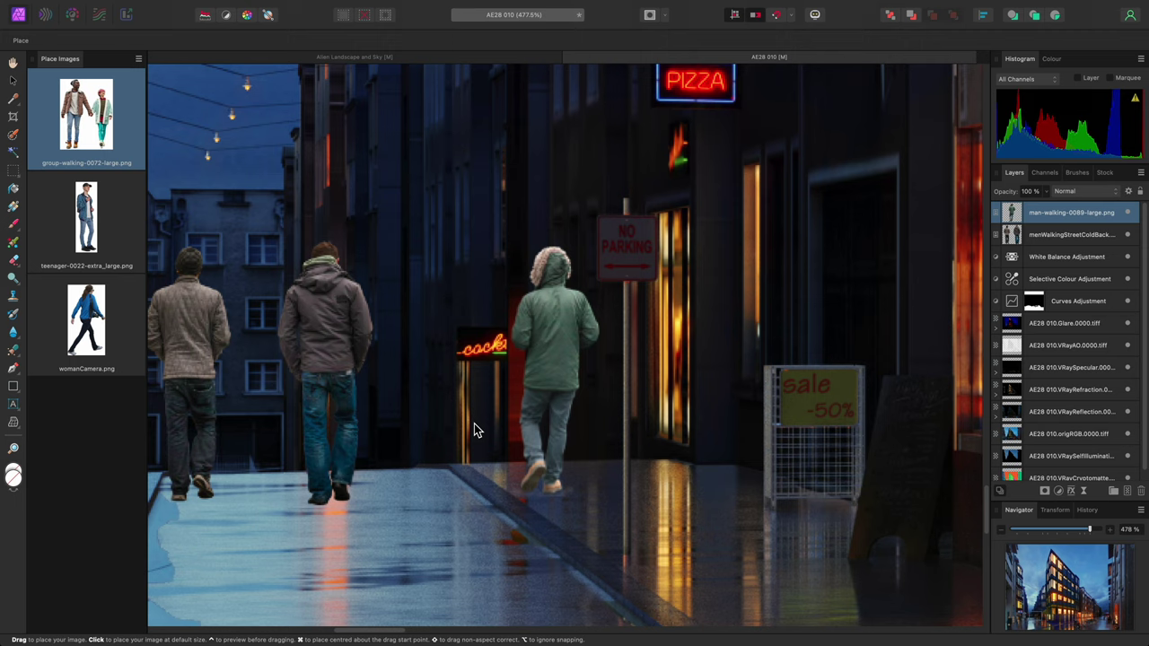
# Place the teenager cutout under the lit arcade by the bicycles
pyautogui.click(105, 230)
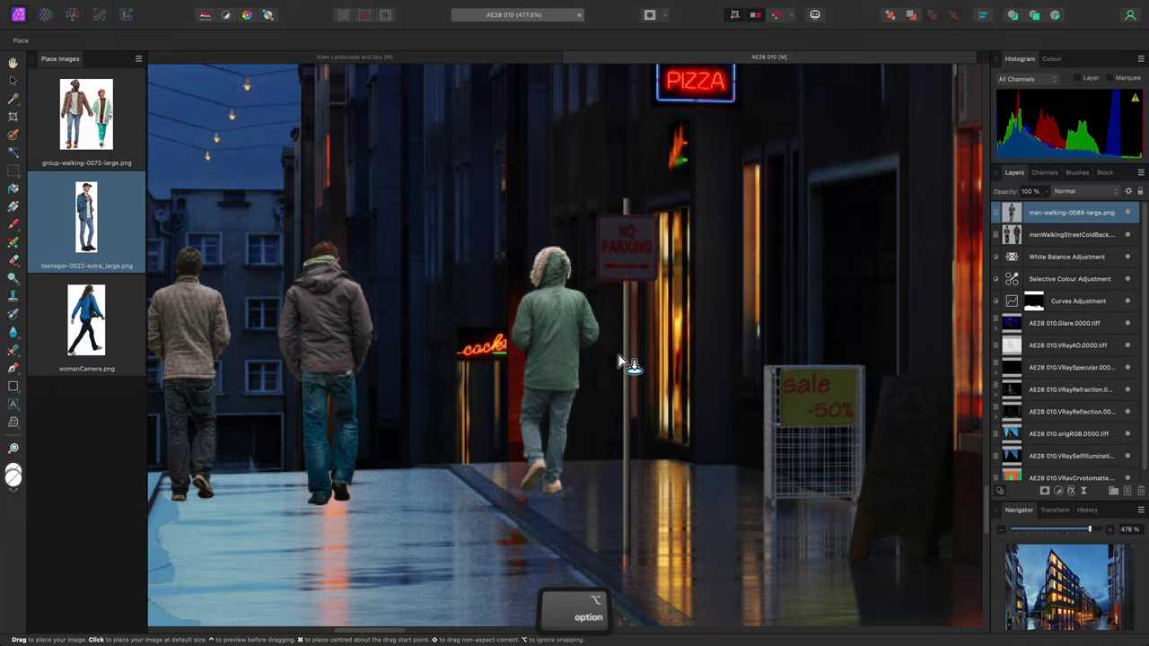
pyautogui.keyDown('alt'); pyautogui.scroll(-3, 617, 356); pyautogui.keyUp('alt')
pyautogui.scroll(3, 617, 359)
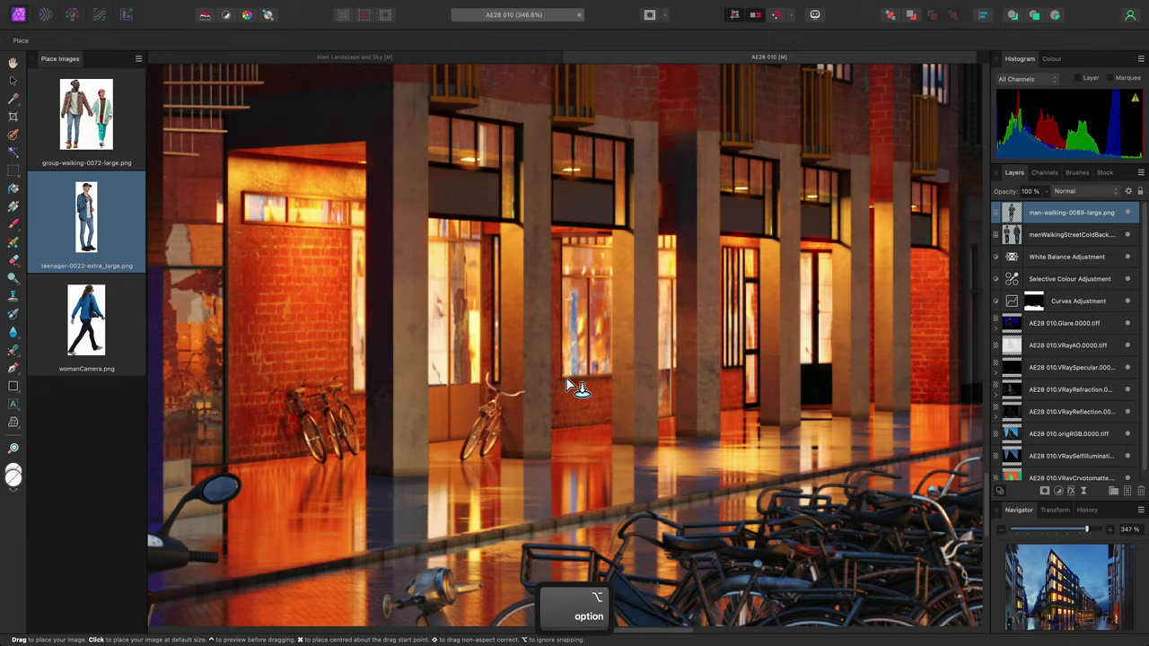
pyautogui.scroll(3, 567, 341)
pyautogui.moveTo(539, 241); pyautogui.dragTo(671, 513)
# Place womanCamera.png, the woman in the blue jacket, in the wet foreground
pyautogui.keyDown('alt'); pyautogui.scroll(-5, 352, 452); pyautogui.keyUp('alt')
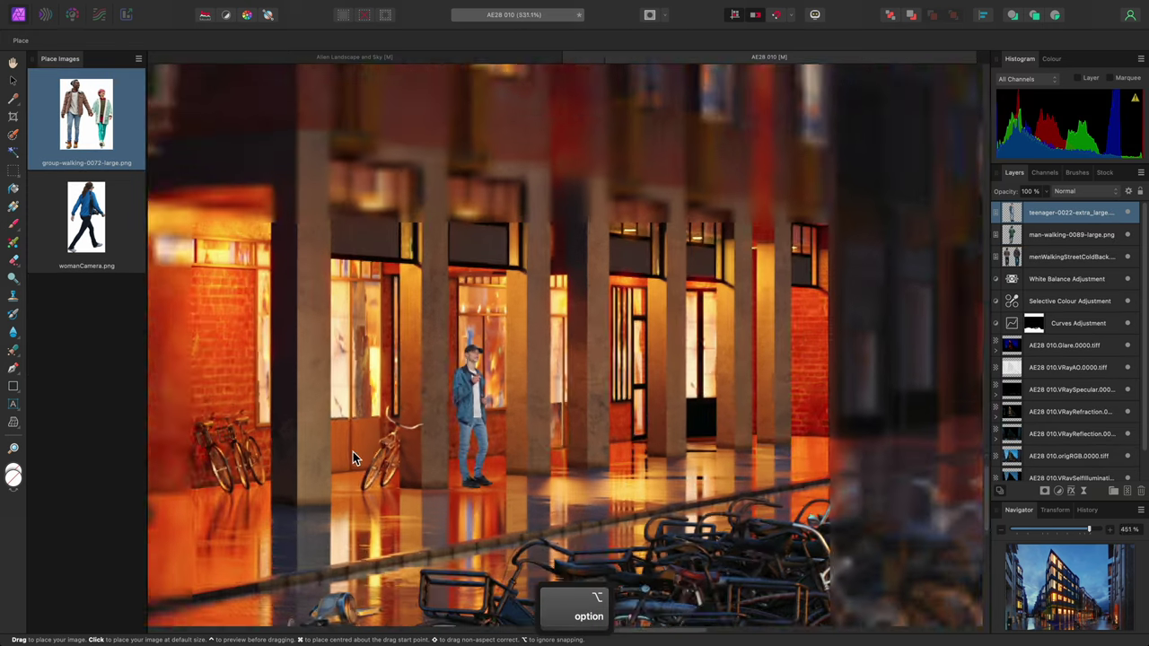
pyautogui.scroll(-3, 354, 450)
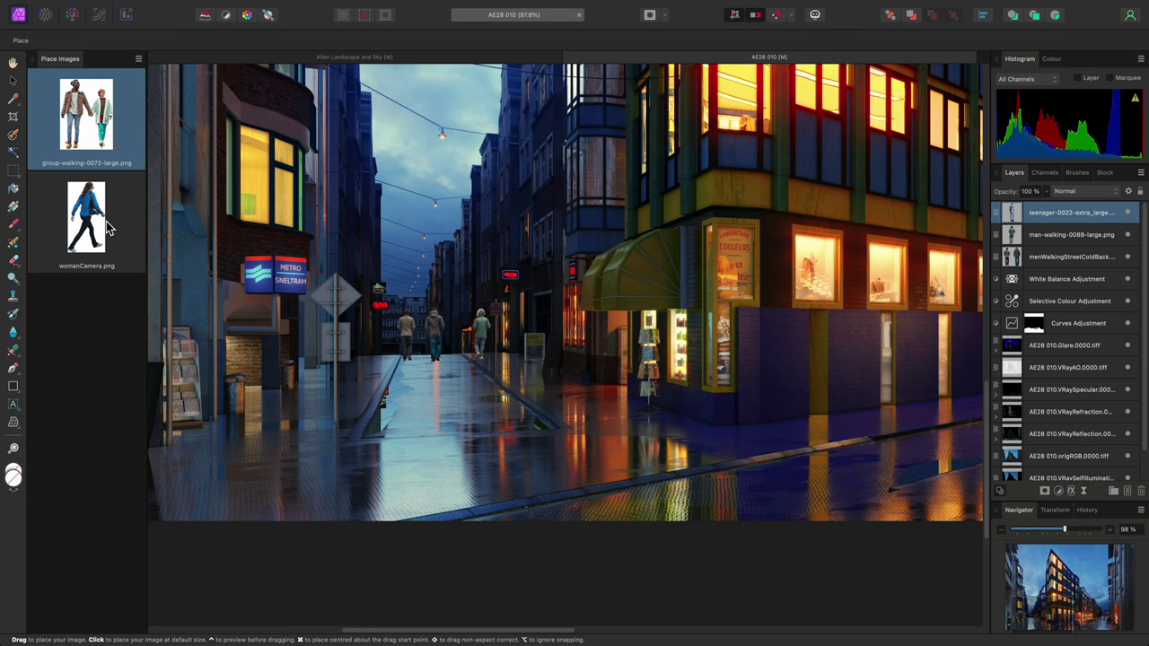
pyautogui.click(106, 221)
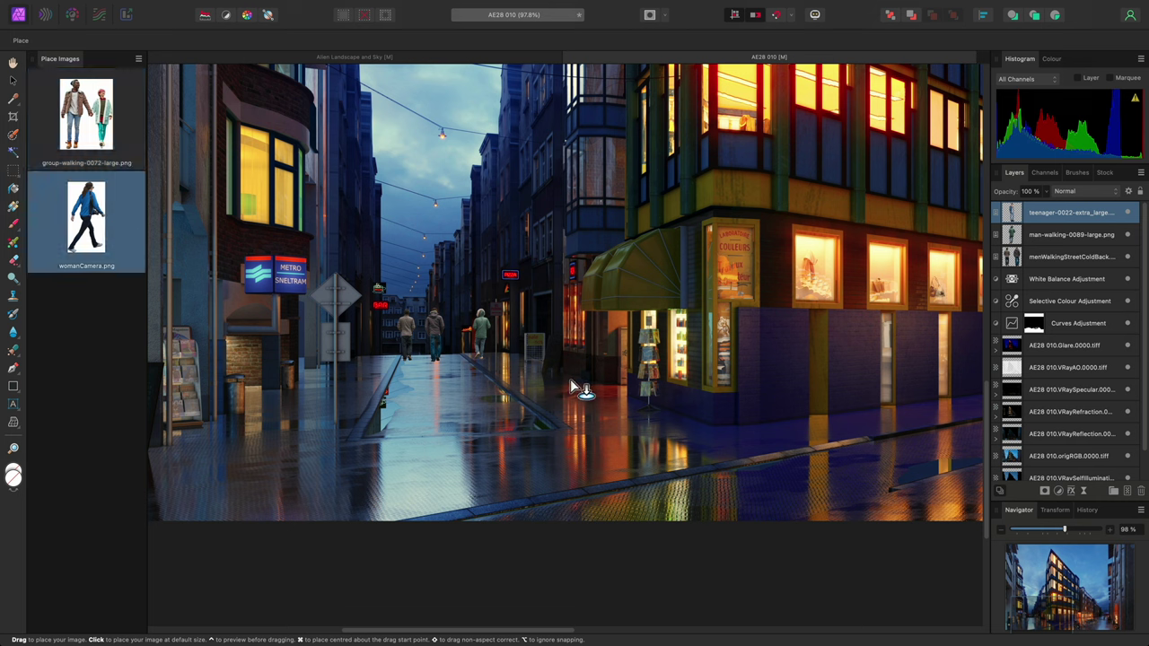
pyautogui.moveTo(560, 375); pyautogui.dragTo(718, 554)
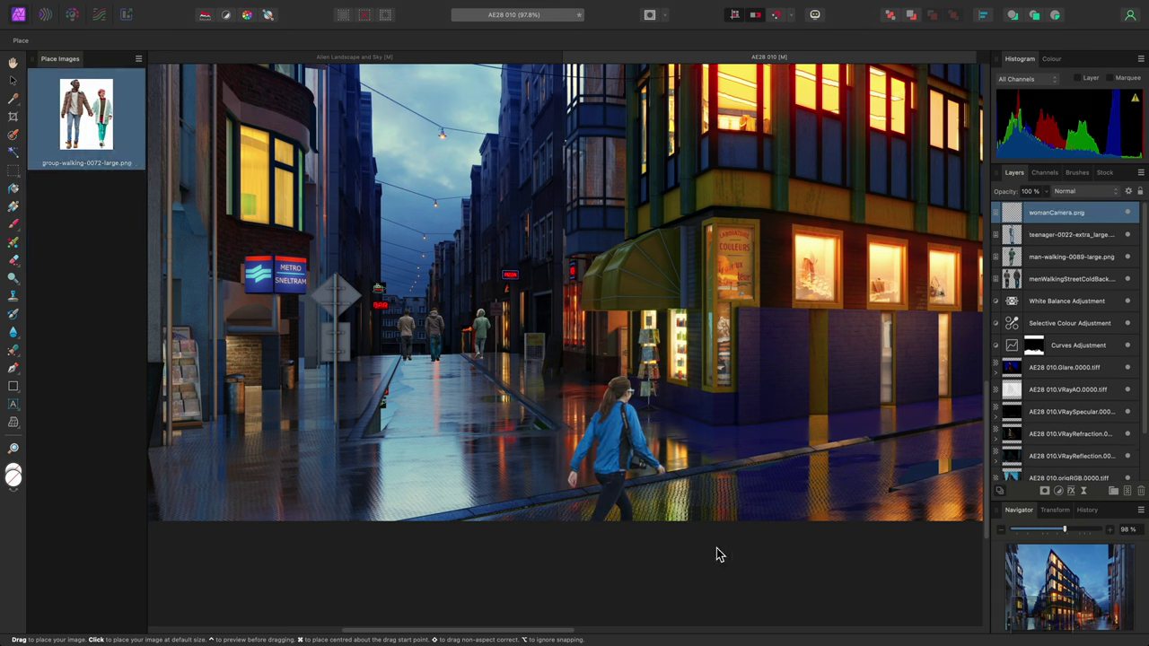
pyautogui.click(102, 152)
# Close the placing queue and enlarge the woman with the camera, nudging her left
pyautogui.press('Escape')
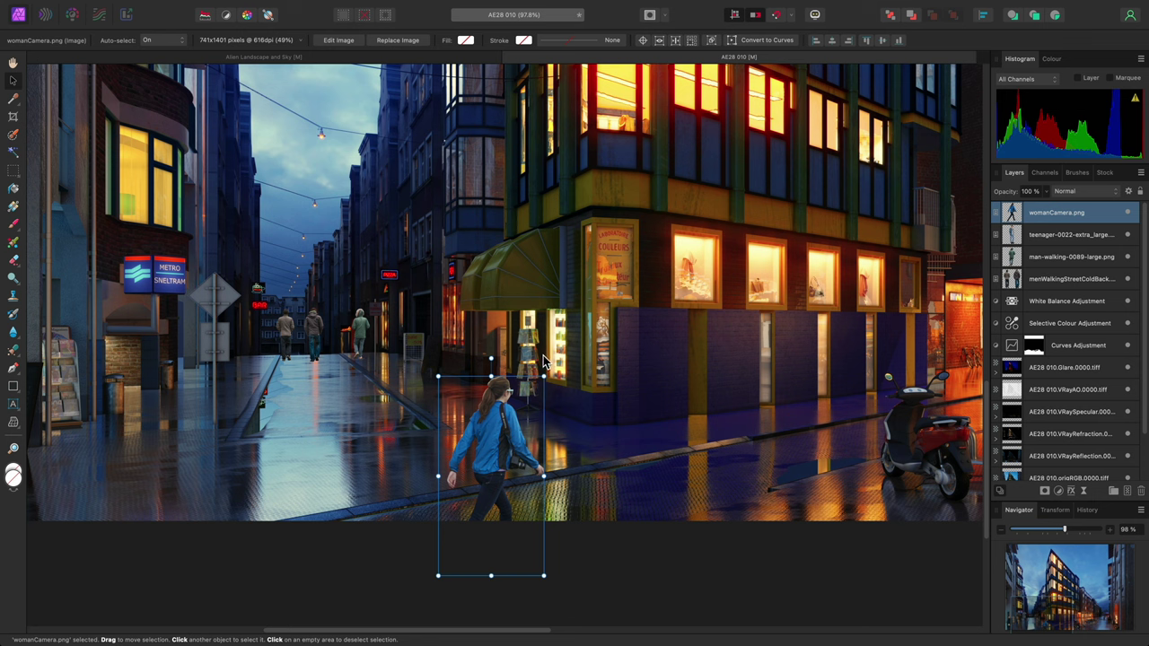
pyautogui.moveTo(544, 377); pyautogui.dragTo(559, 344)
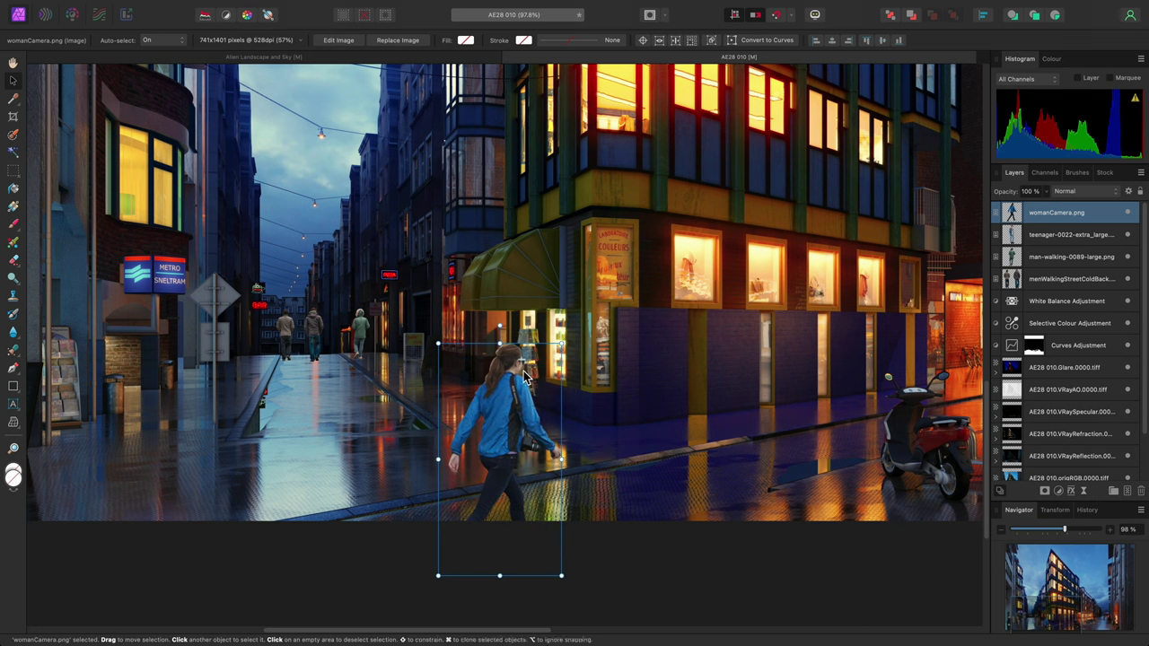
pyautogui.moveTo(498, 394); pyautogui.dragTo(487, 396)
# Select the hooded walker by the No Parking sign and shrink him slightly
pyautogui.click(361, 329)
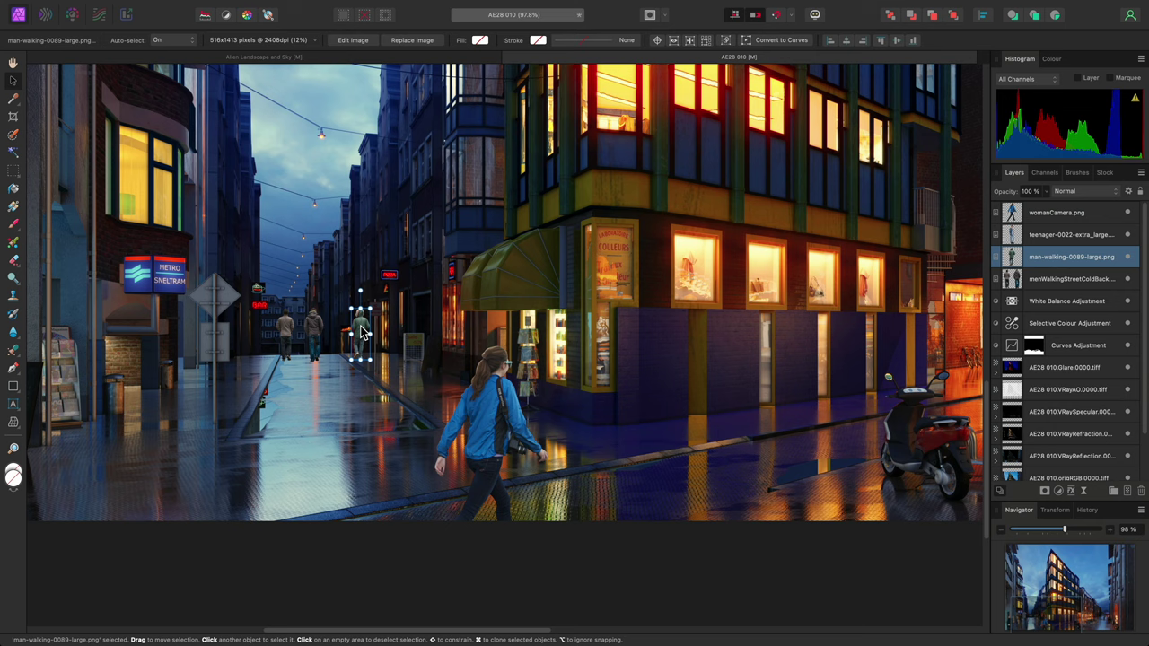
pyautogui.scroll(5, 306, 328)
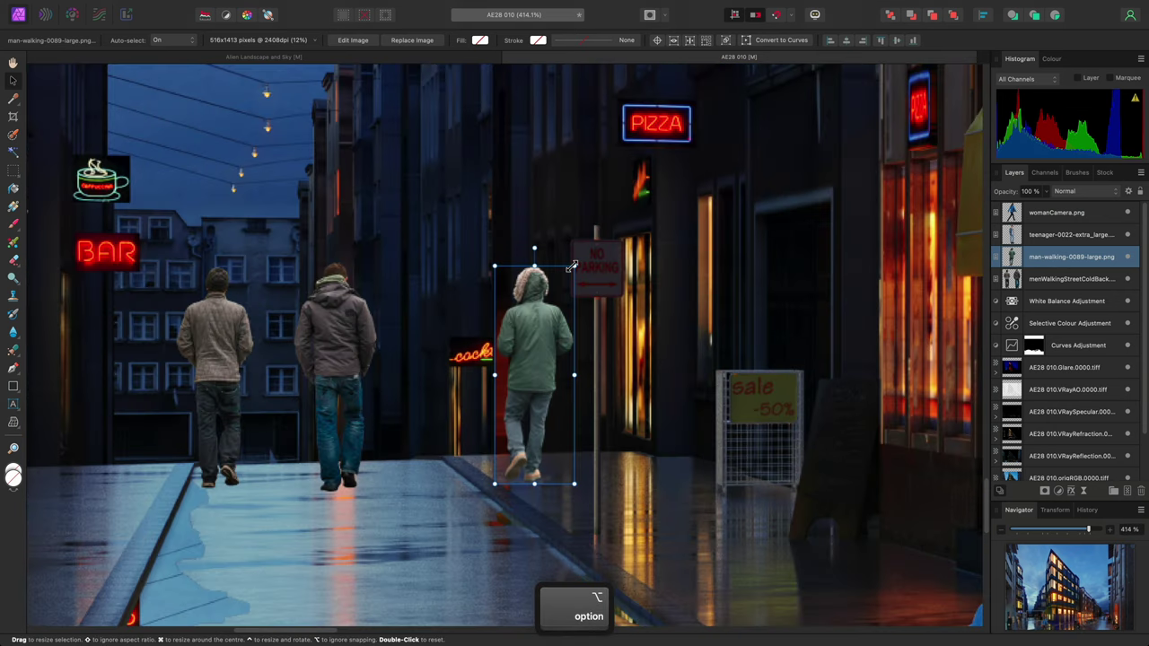
pyautogui.moveTo(567, 285); pyautogui.dragTo(563, 275)
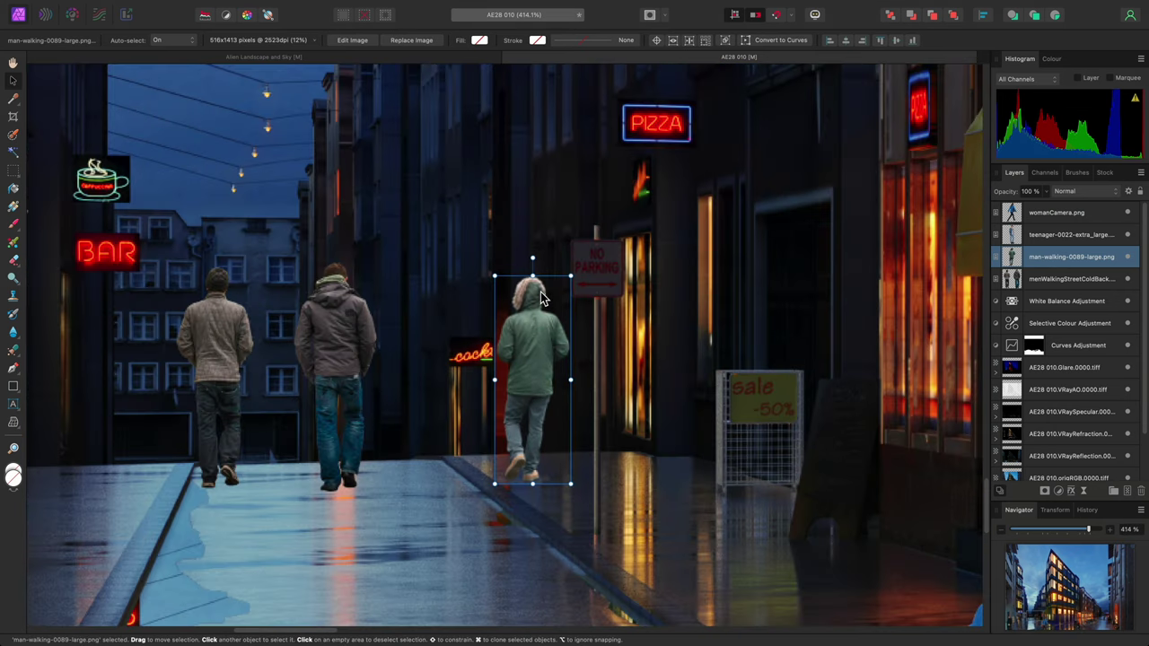
# Zoom to fit the entire rainy street scene with all placed people in the window
pyautogui.press('h')
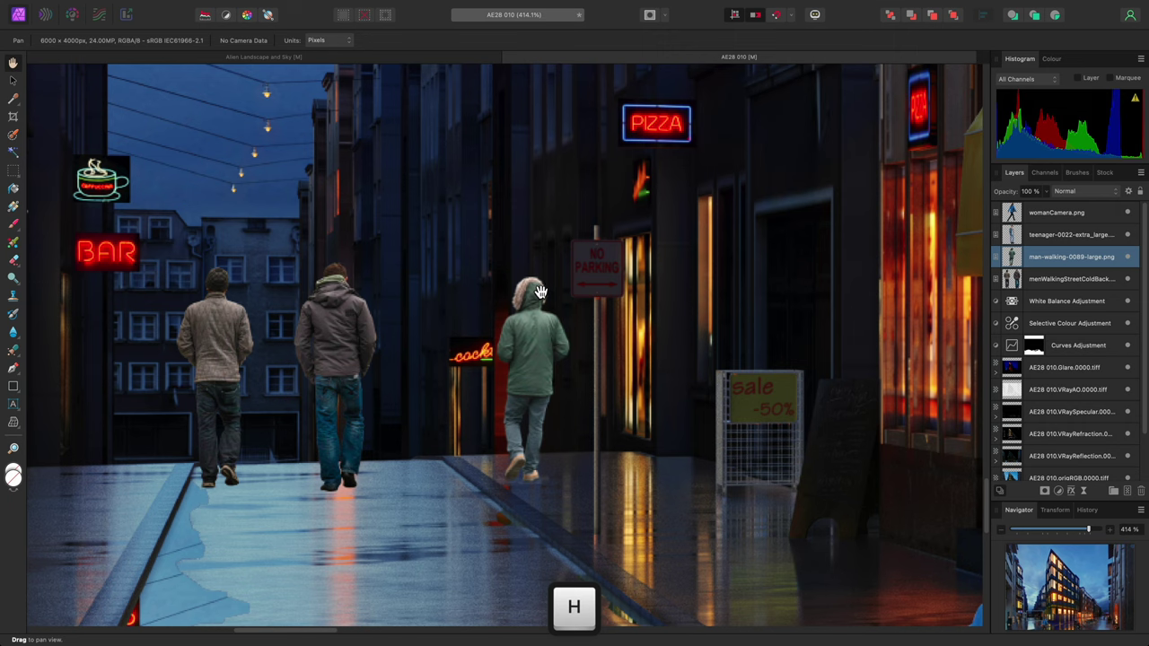
pyautogui.press('super+0')
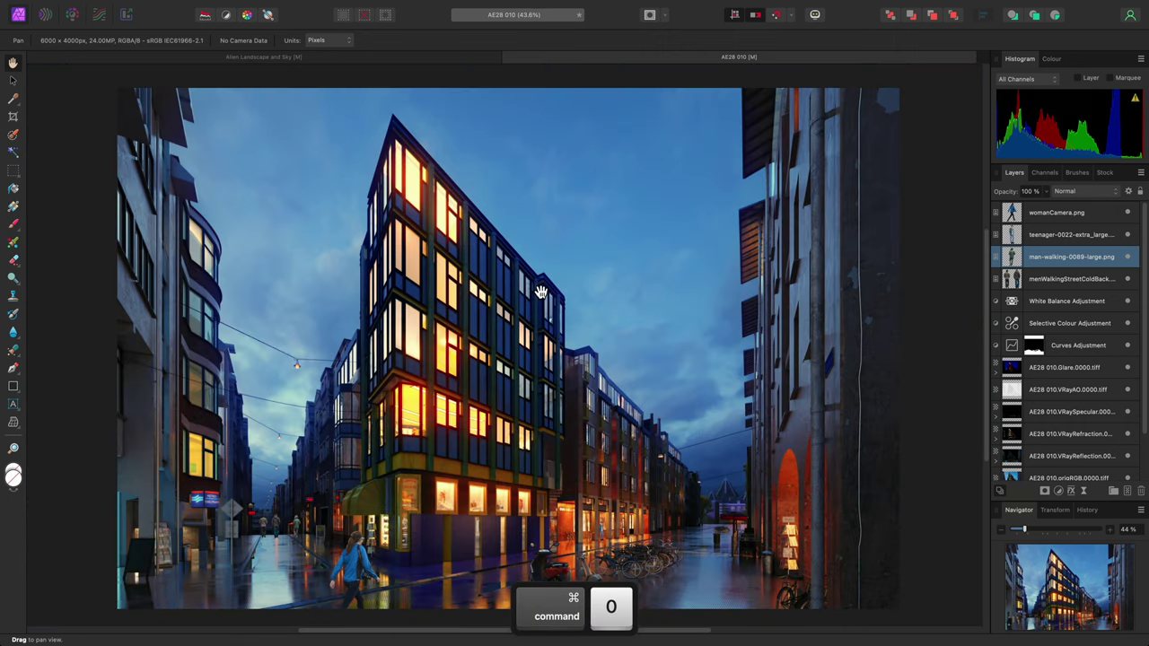